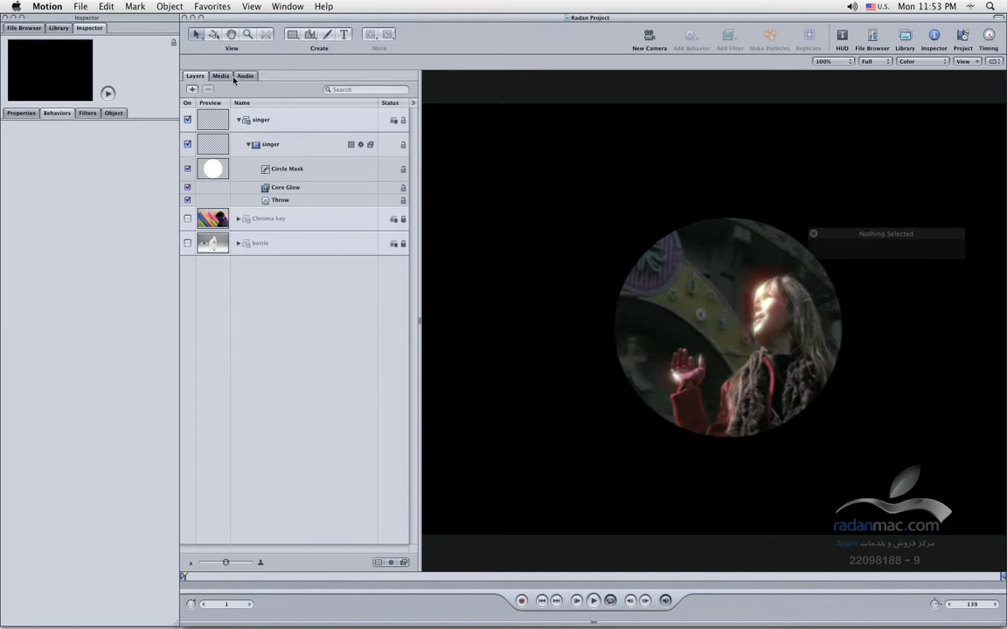
- Add a new group above the singer group and name it "Singer singing"
click(191, 90)
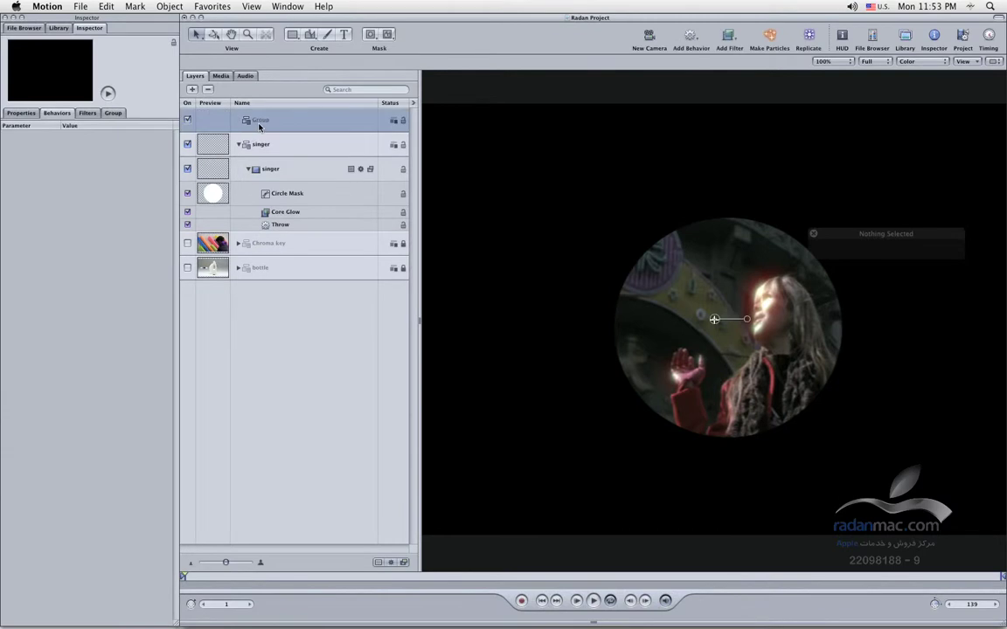
text(Singe)
key(space)
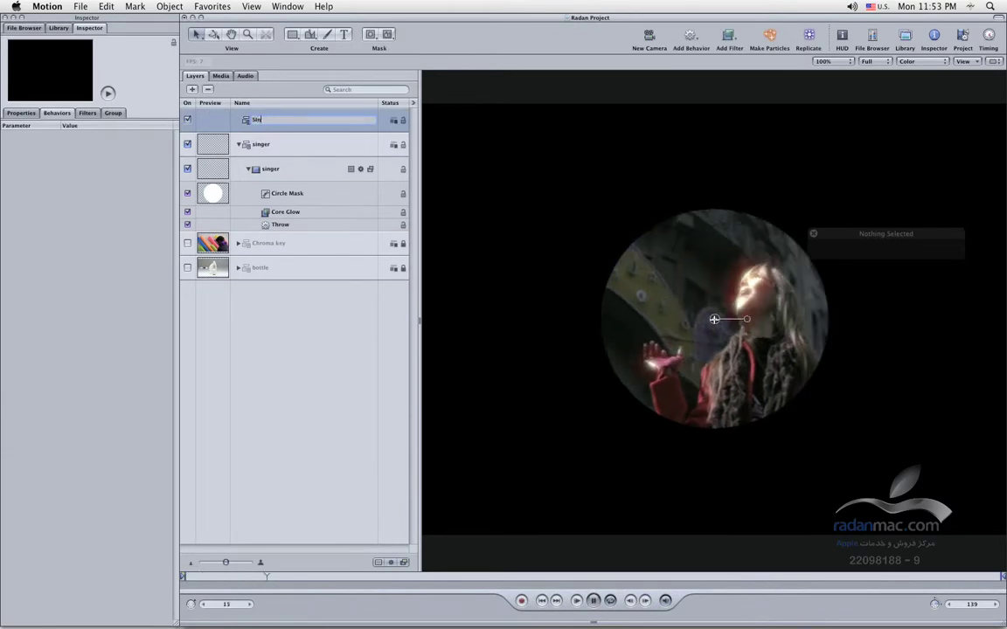
text(r )
text(Kinetop)
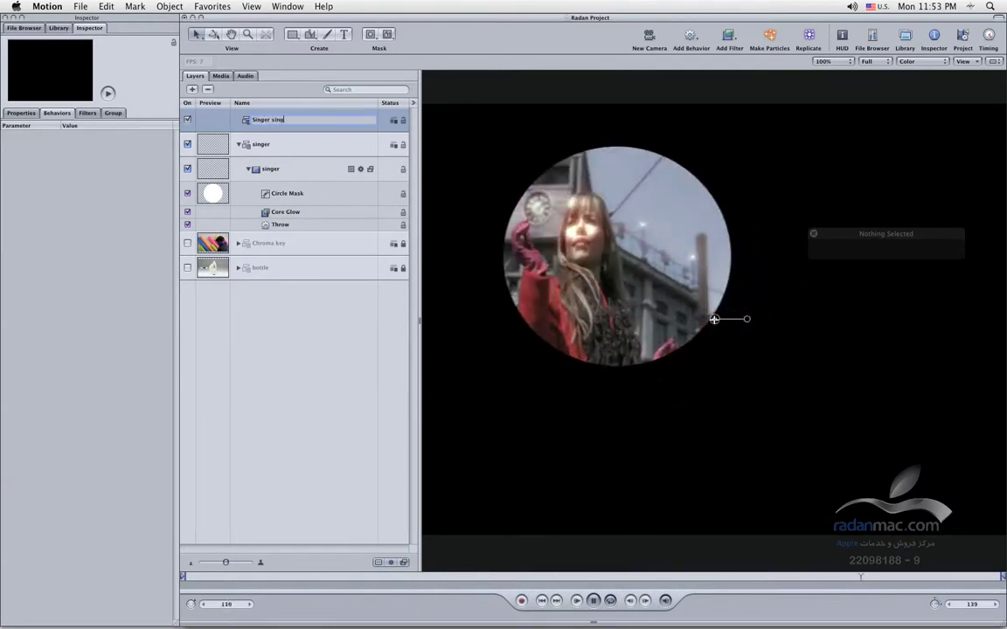
key(Return)
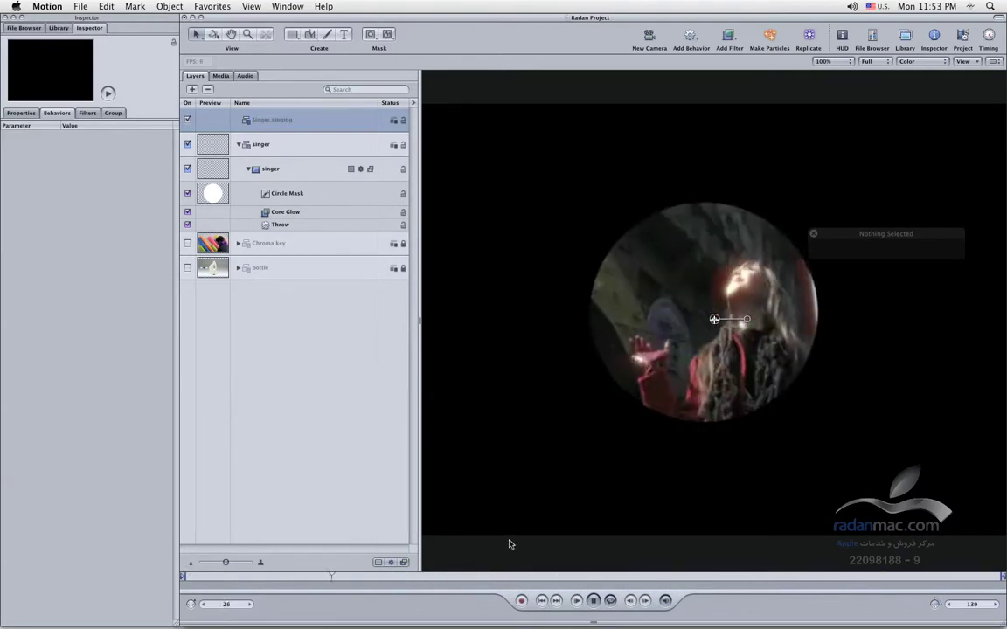
key(Home)
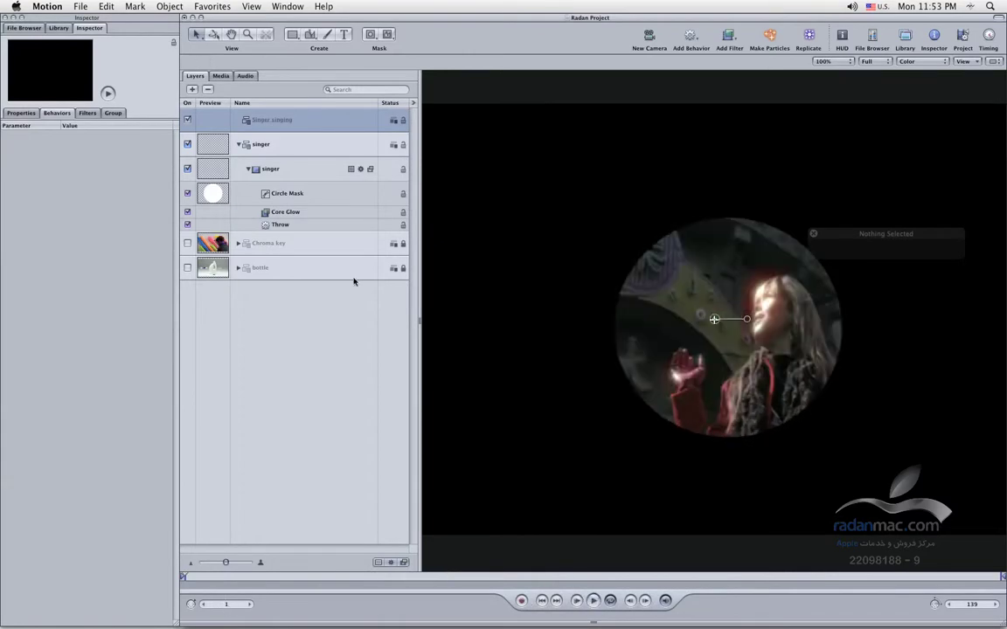
- Delete the empty "Singer singing" group
click(281, 147)
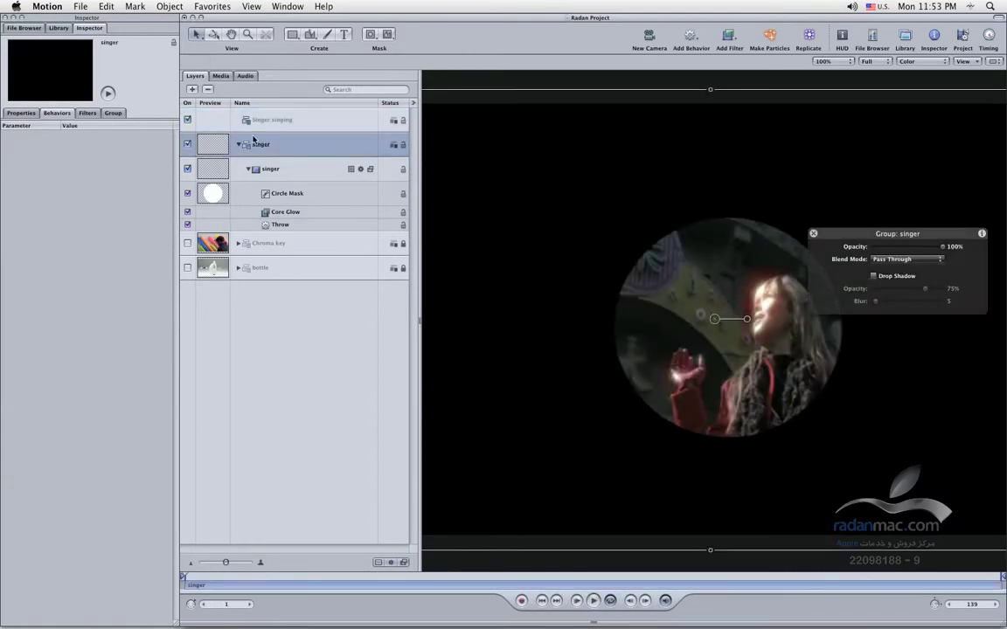
click(293, 120)
key(Delete)
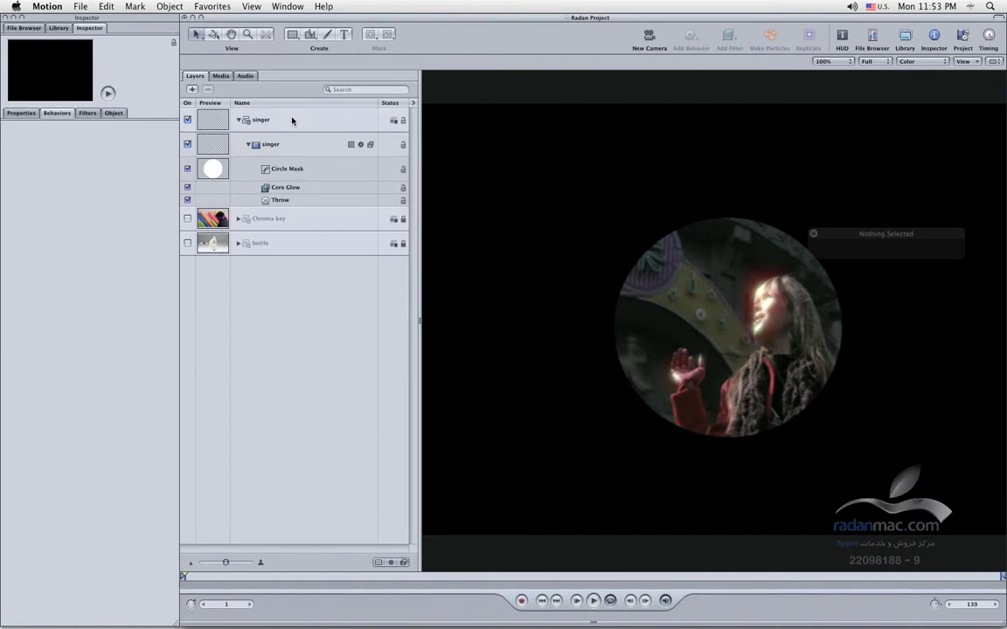
- Hide the masks, behaviors and filters in the layers list
click(293, 119)
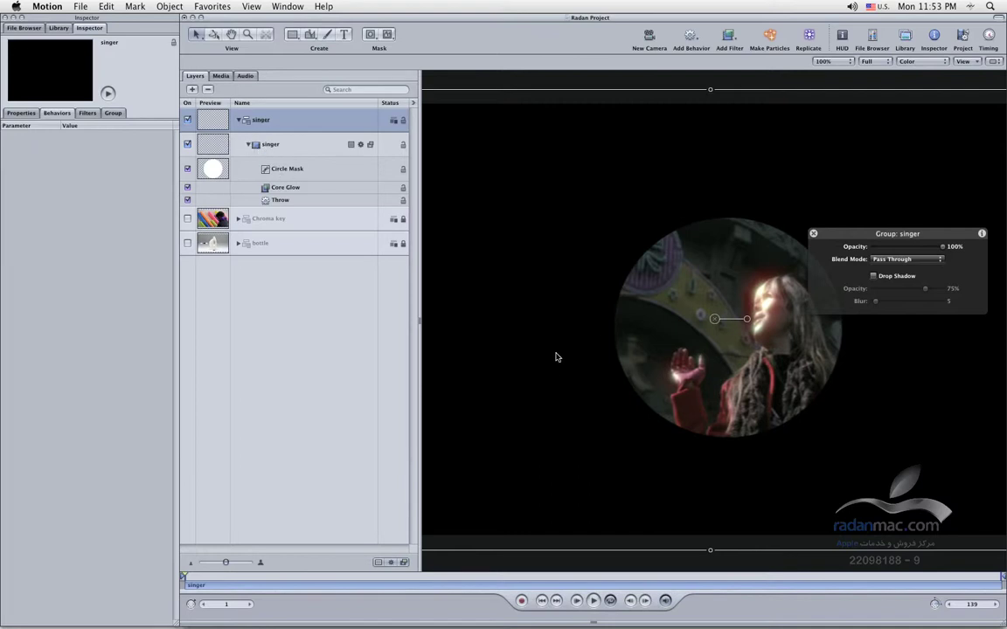
click(378, 566)
click(378, 566)
click(378, 567)
click(379, 566)
click(379, 566)
click(399, 567)
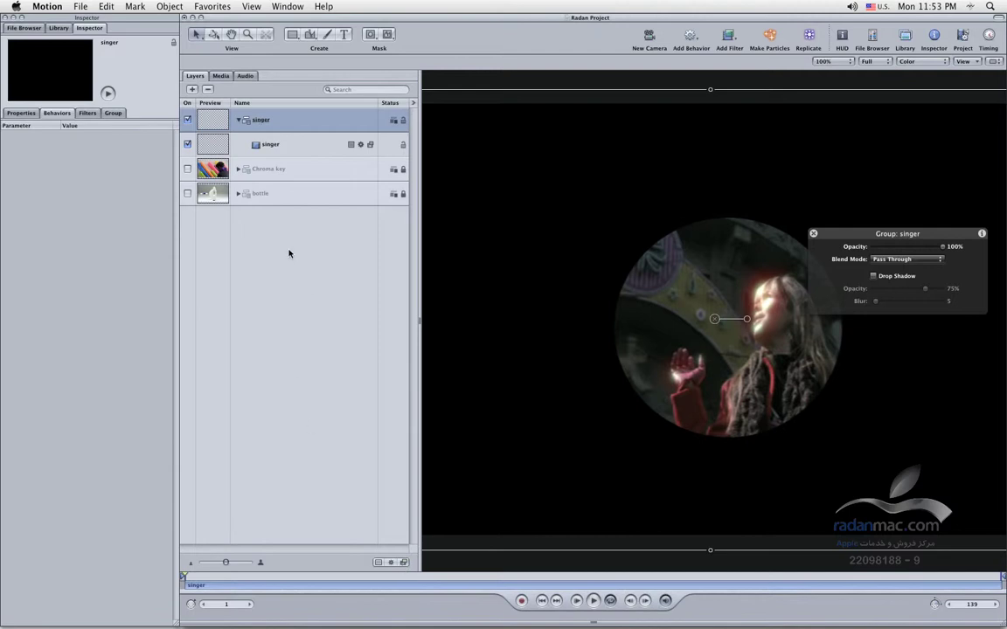
- Show filters in the layers list again and set the singer image's Core Glow Lo Threshold to 0.09
click(283, 154)
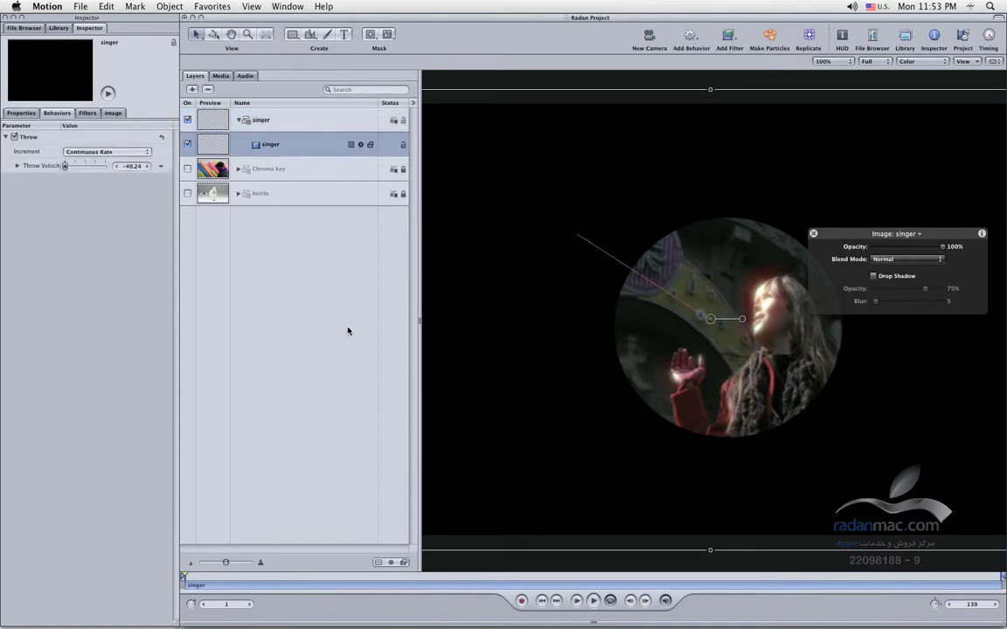
click(404, 563)
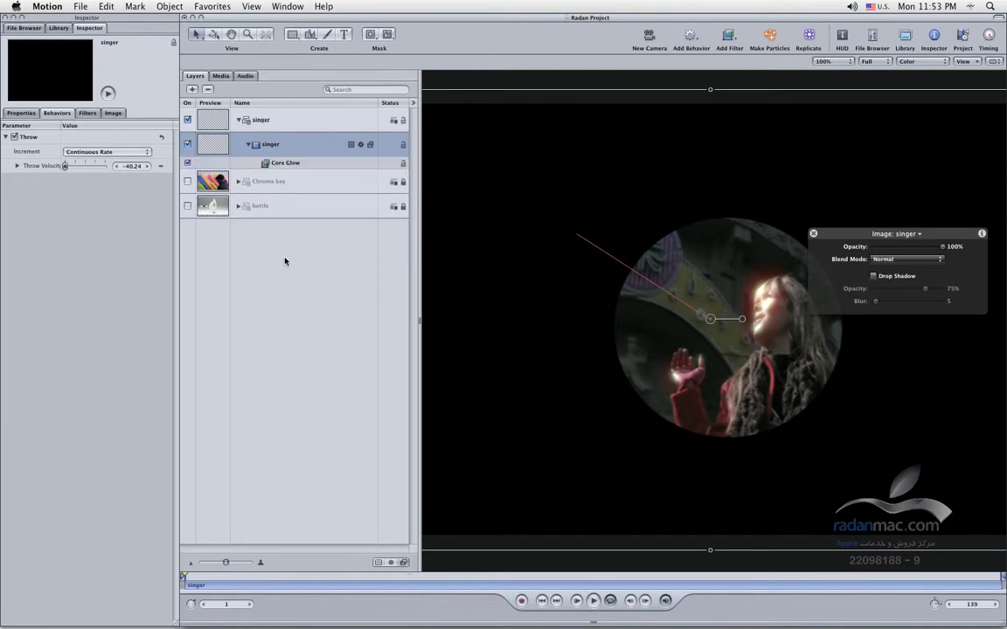
click(280, 164)
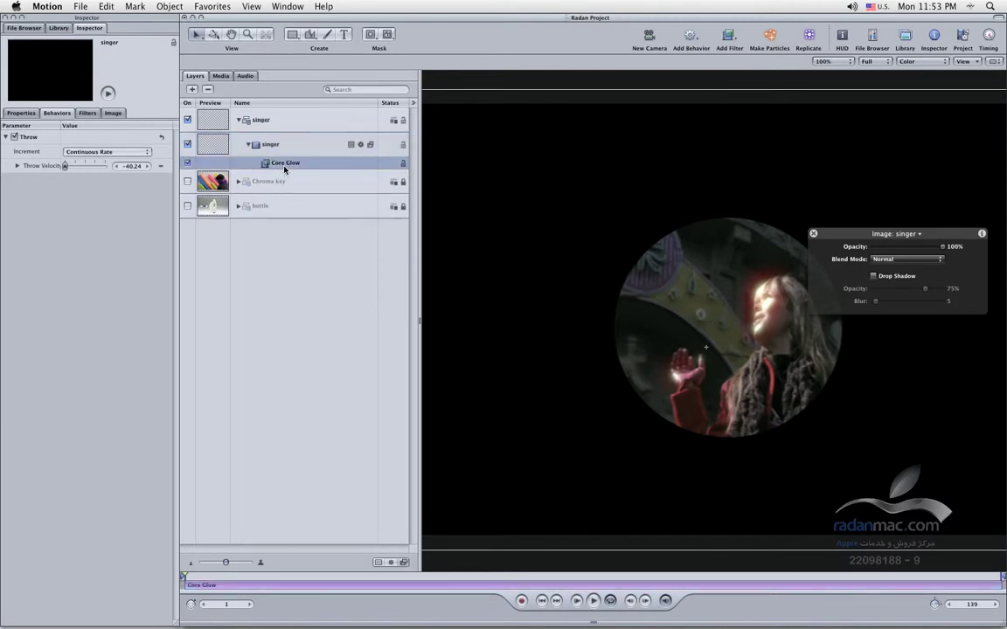
click(87, 113)
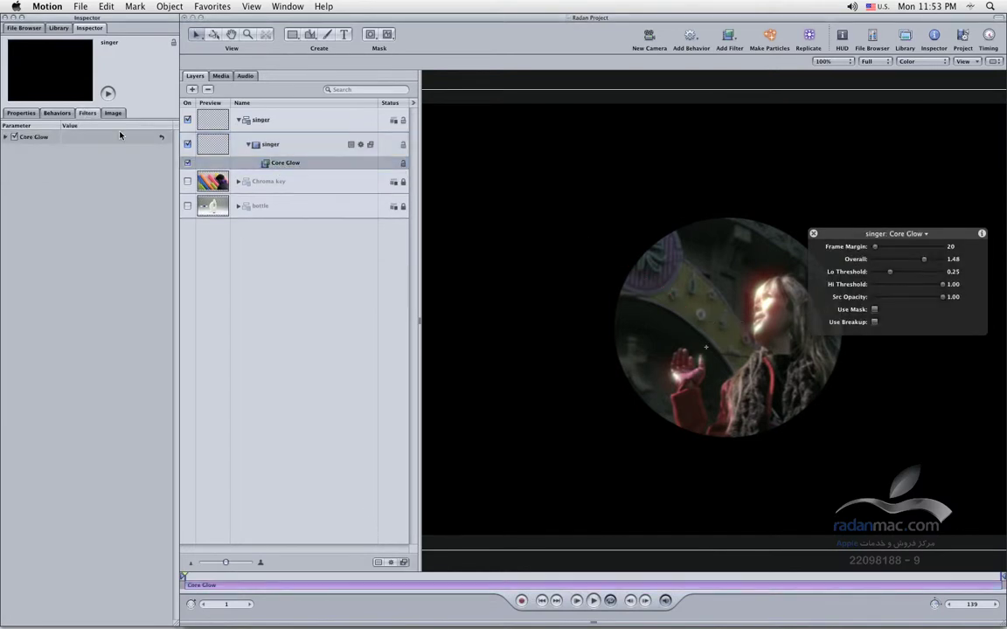
click(5, 138)
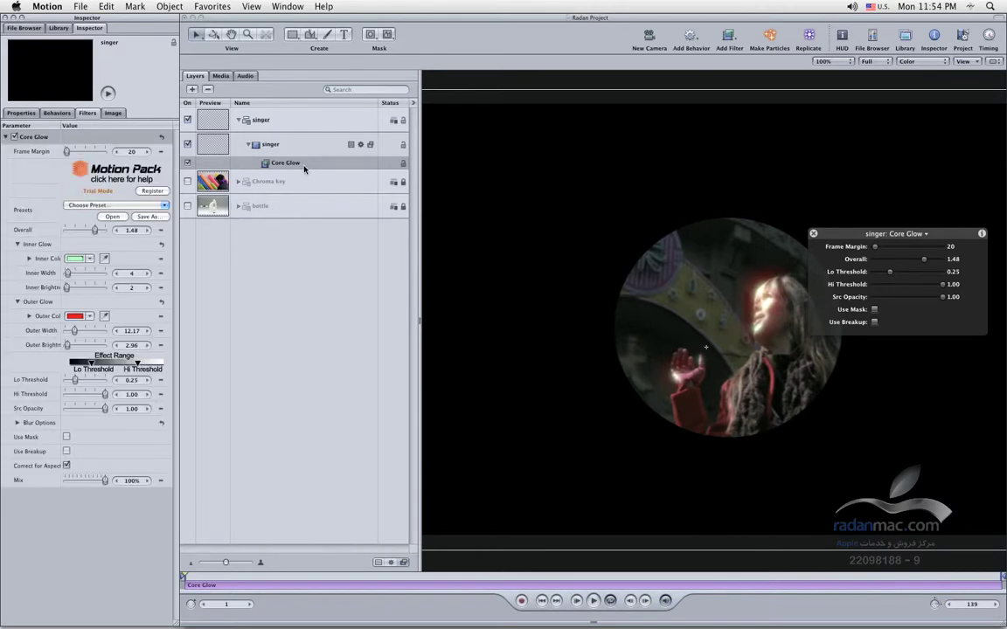
drag(832, 231, 851, 423)
drag(909, 465, 899, 467)
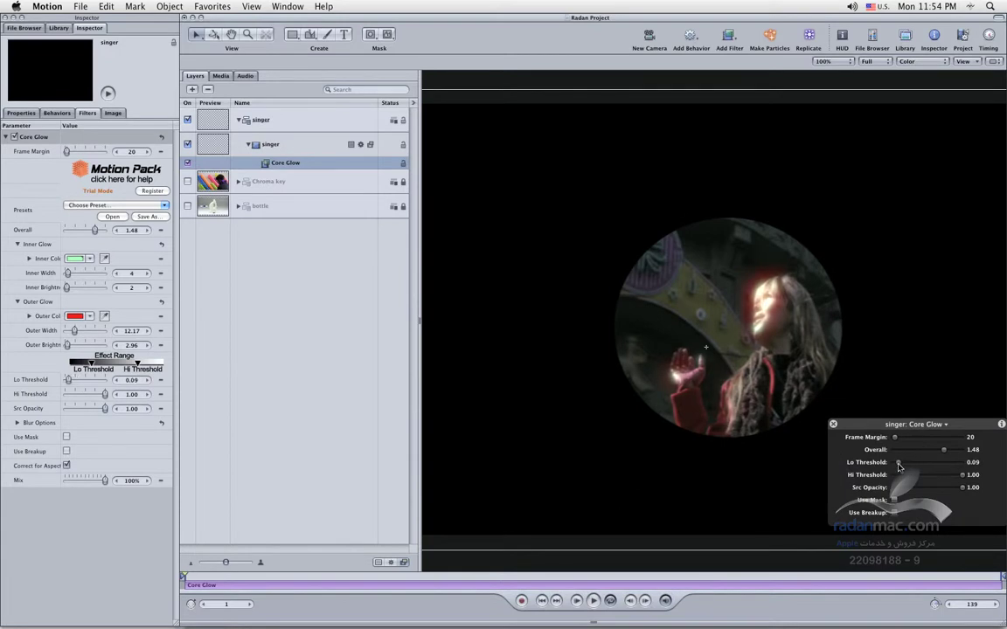
- Show behaviors in the layers list again, select the singer's Throw behavior and play the project, stopping at frame 92
click(390, 563)
click(261, 174)
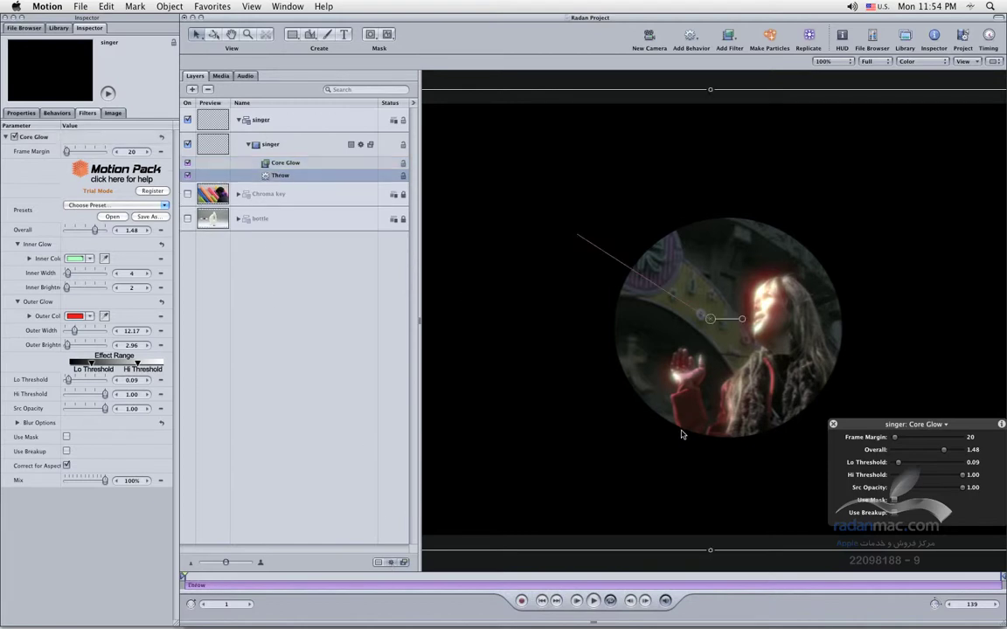
drag(835, 424, 845, 386)
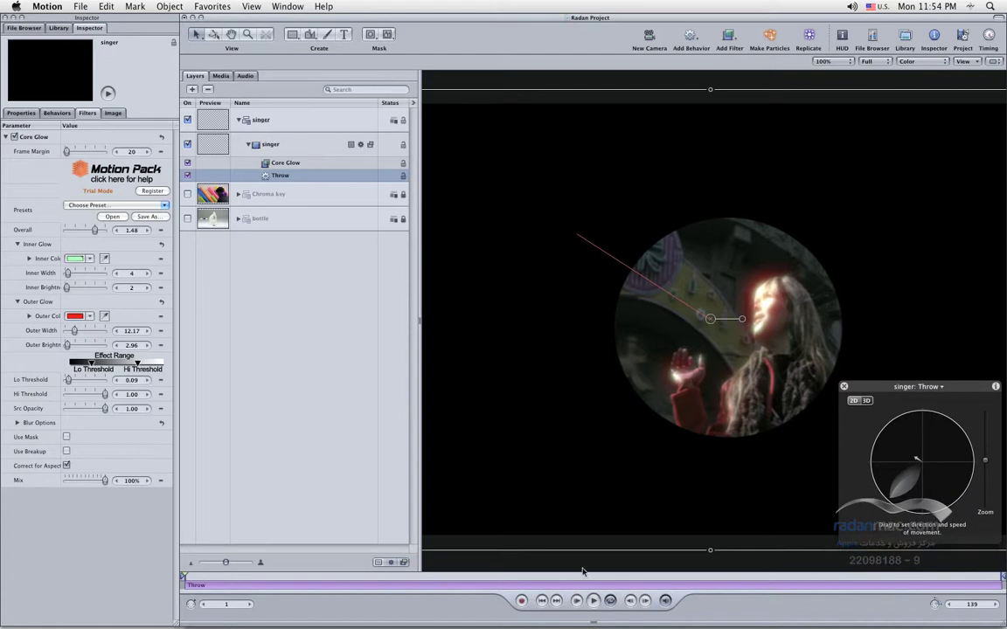
click(594, 600)
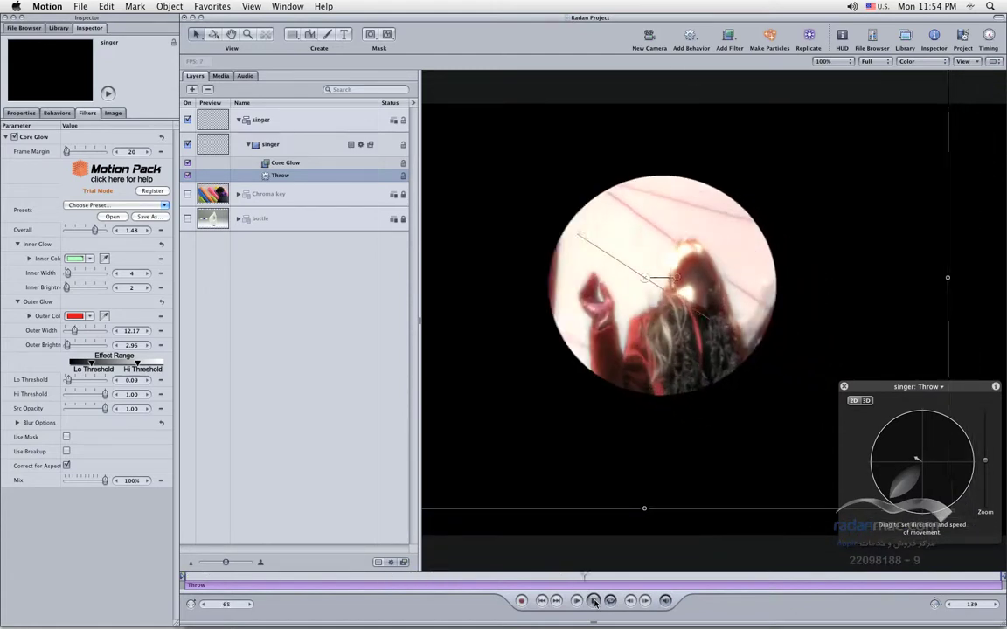
click(594, 601)
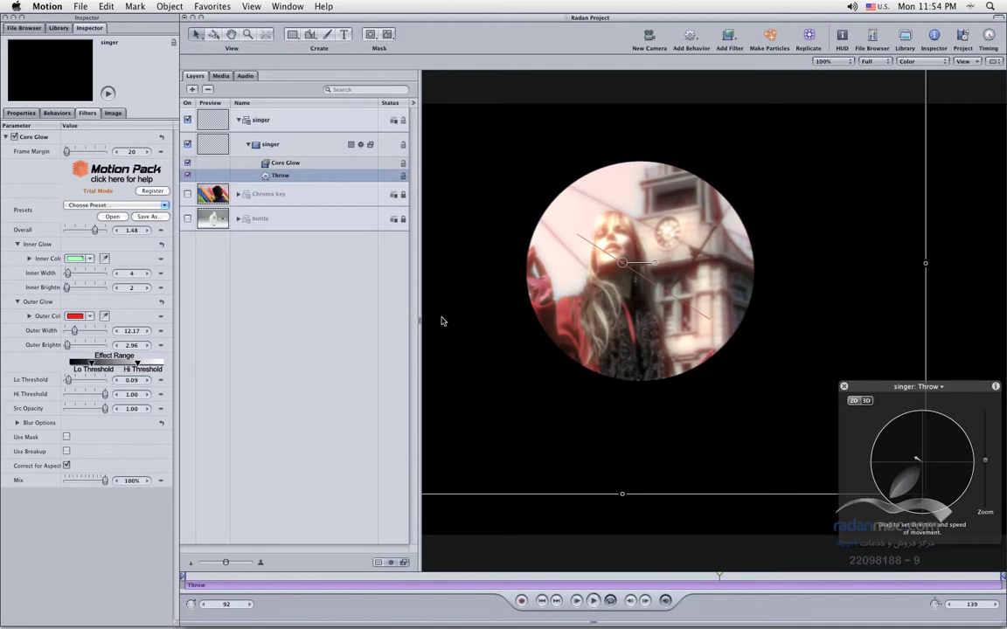
- Show masks in the layers list again and shift the singer's Circle Mask slightly to the left on the canvas
click(382, 563)
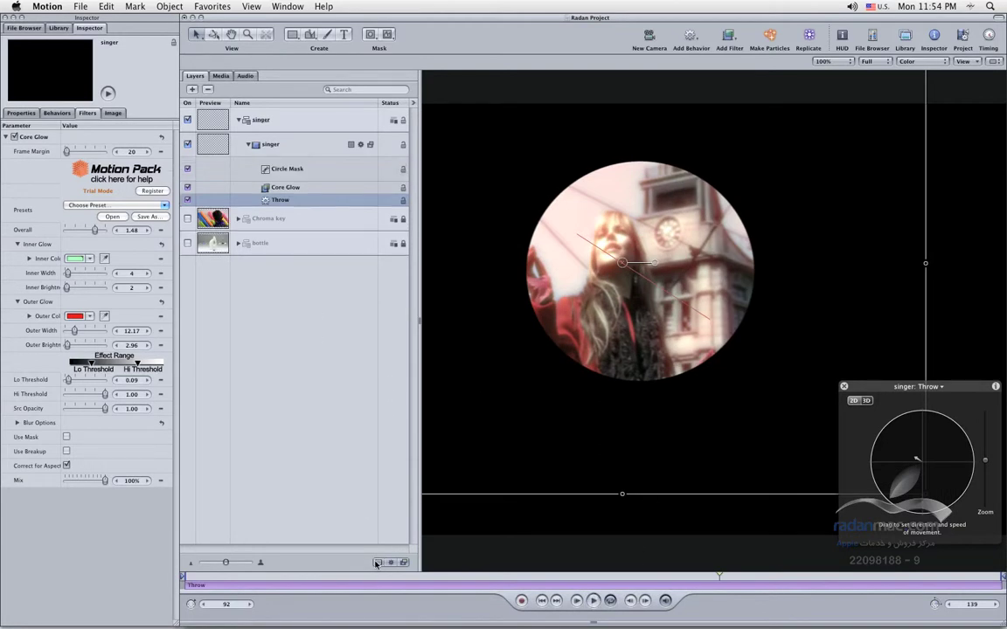
click(231, 171)
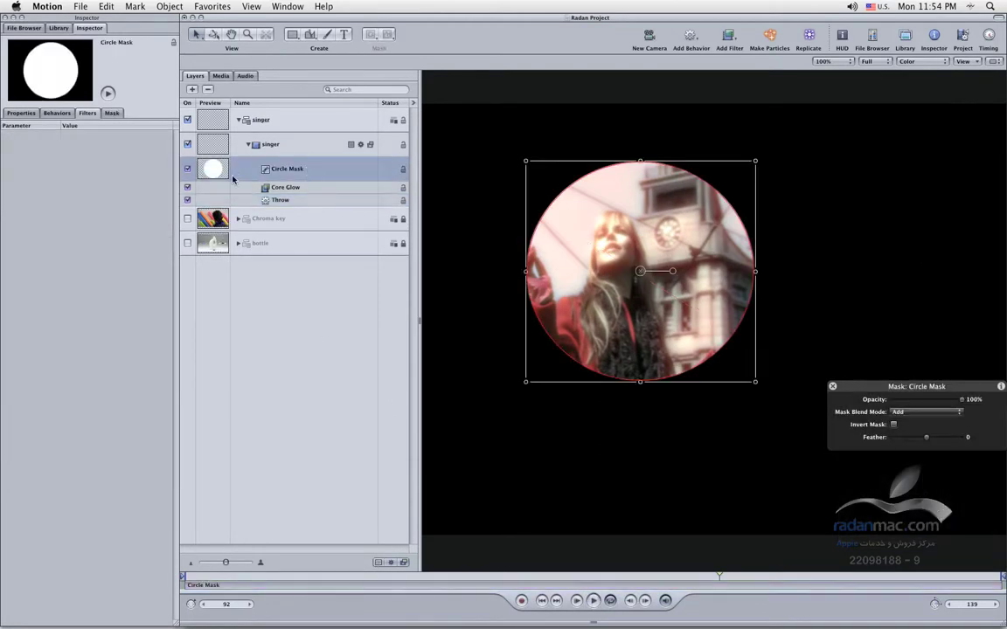
drag(596, 287, 564, 286)
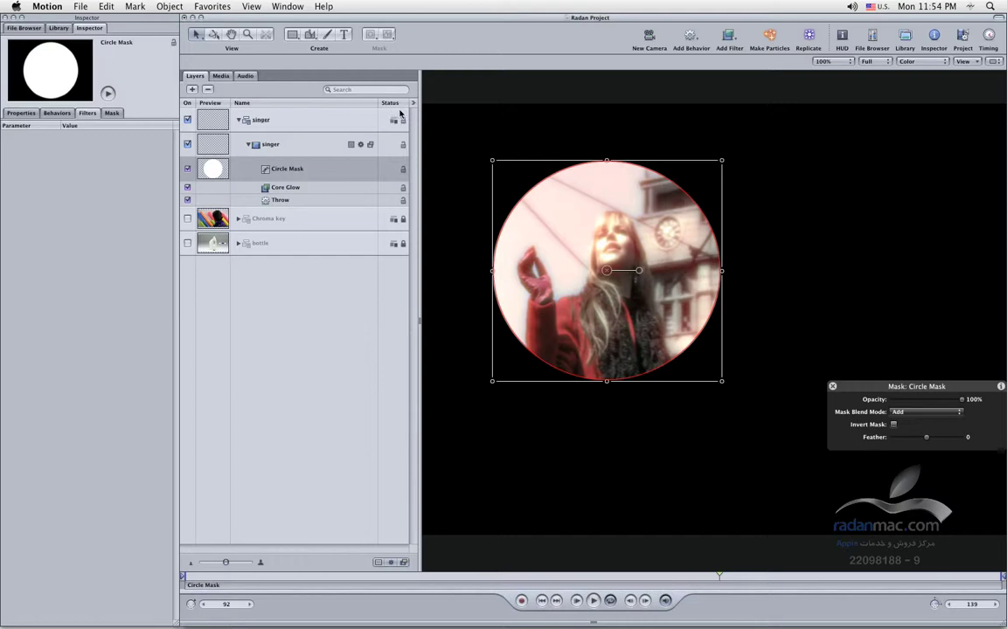
- Lock and unlock the Circle Mask, and try the lock on the singer image layer
click(403, 170)
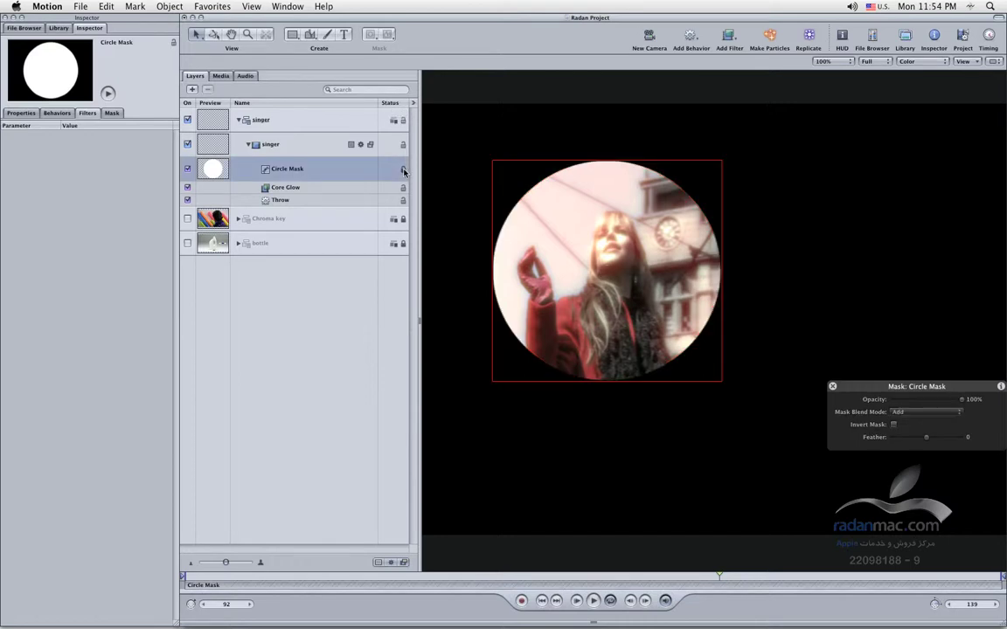
click(403, 170)
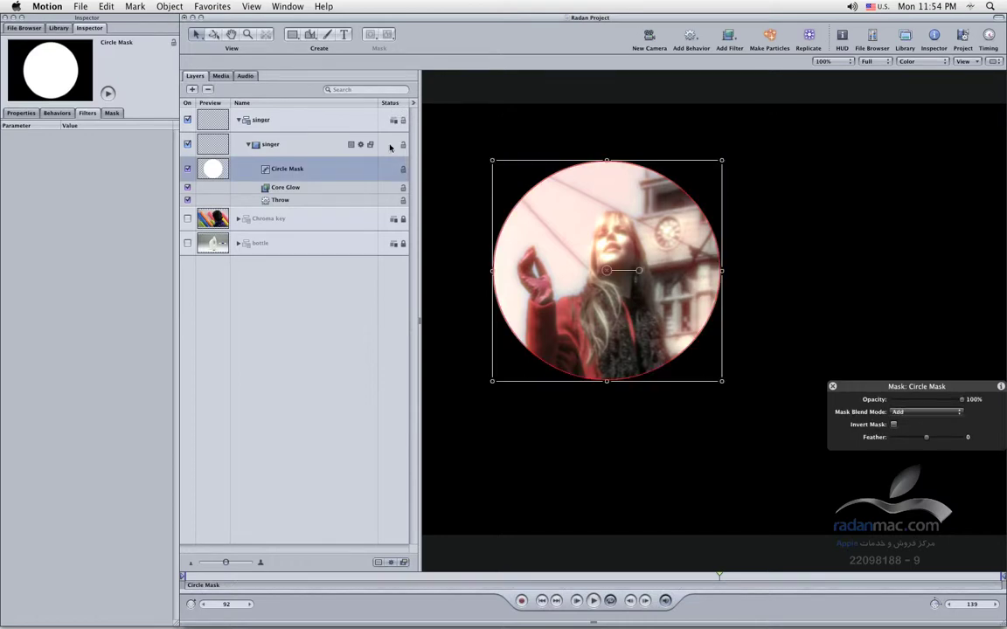
click(404, 146)
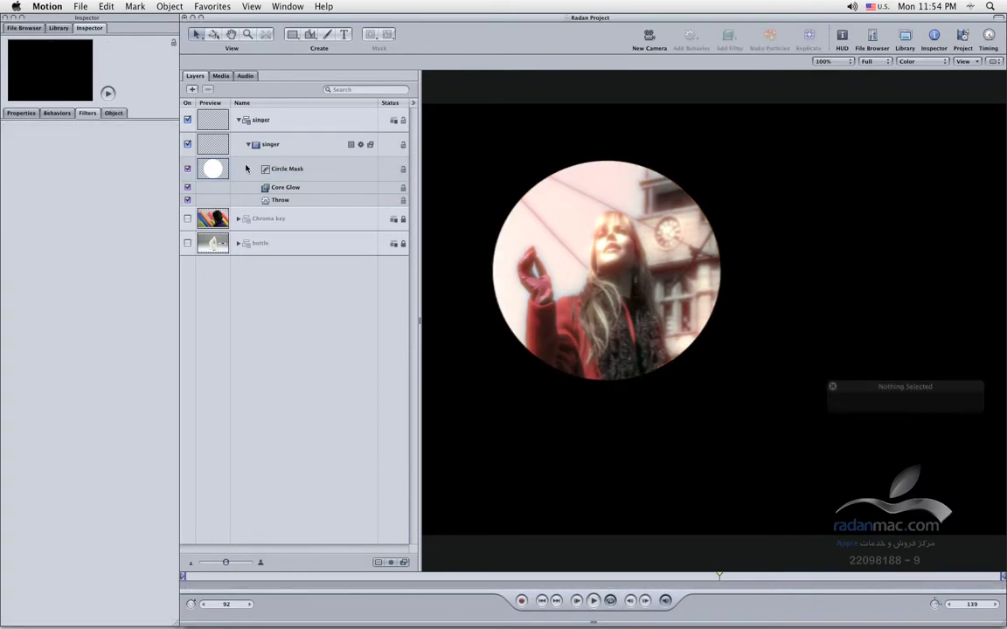
- Disable the behaviors, filters and masks applied to the singer image layer
click(360, 145)
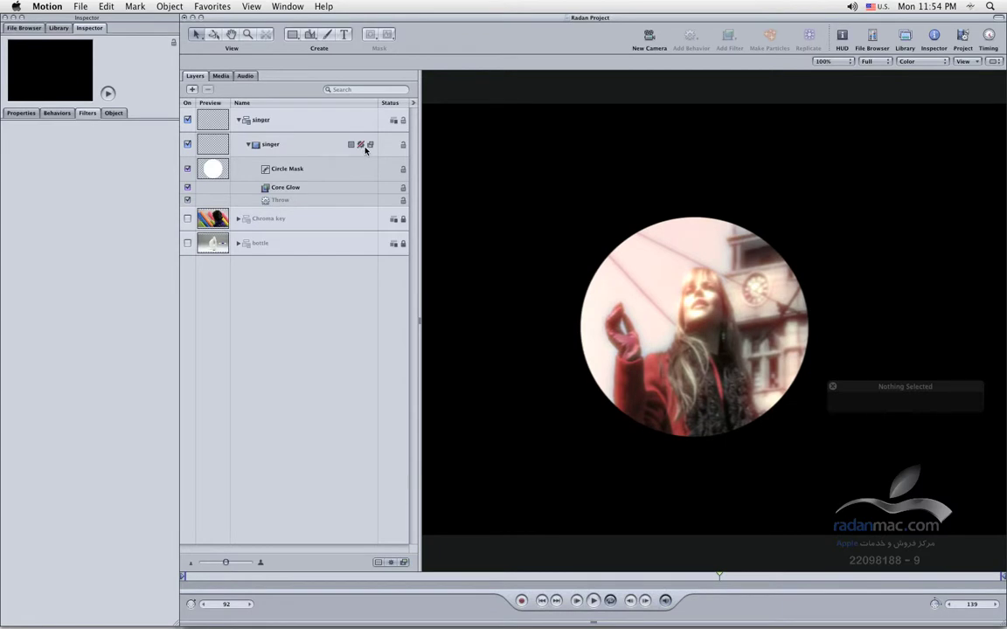
click(370, 145)
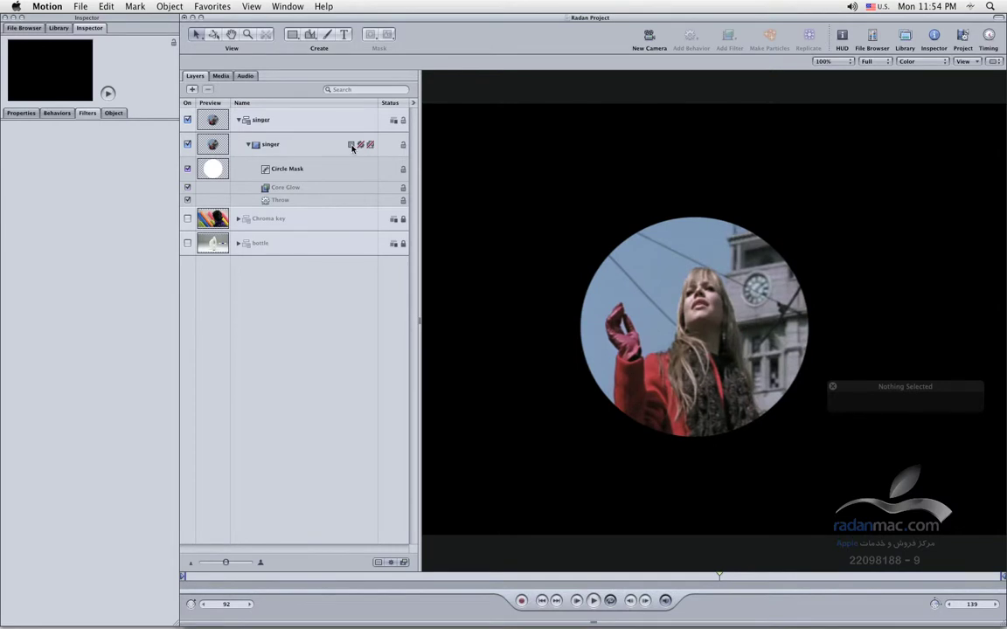
click(352, 145)
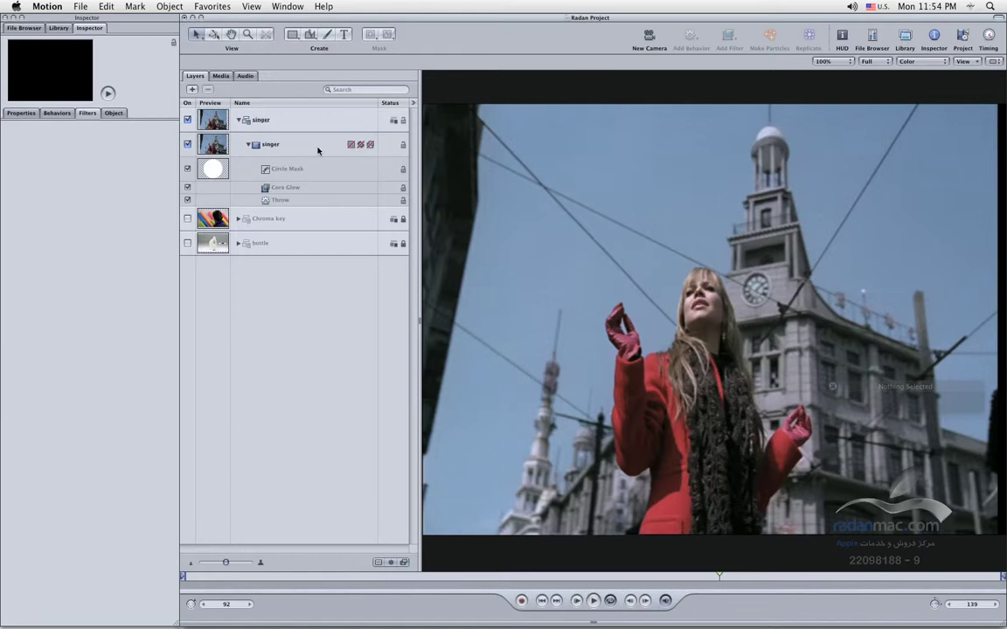
- Collapse and re-expand the singer image layer, and switch its visibility off and back on
click(249, 144)
click(249, 144)
click(186, 145)
click(186, 145)
click(186, 145)
click(186, 145)
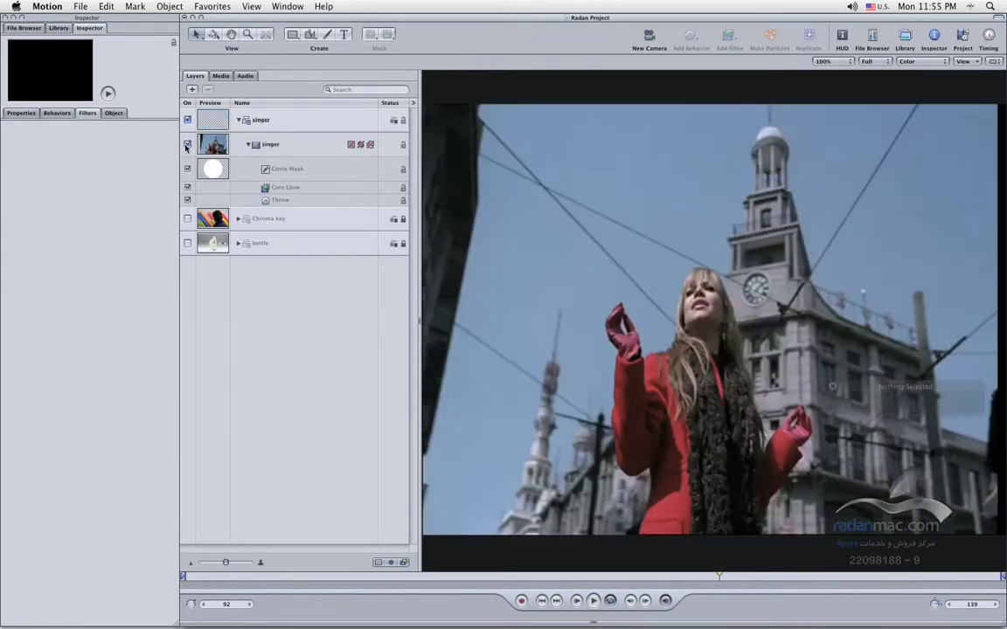
- Select the singer image layer and add the Opacity and Blend columns to the layers list
click(295, 143)
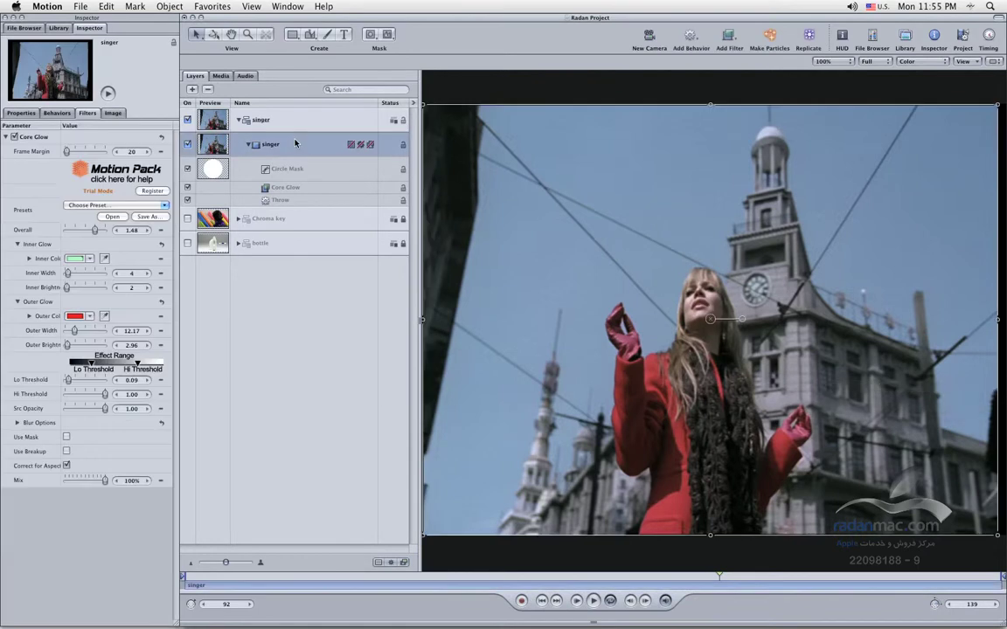
click(414, 104)
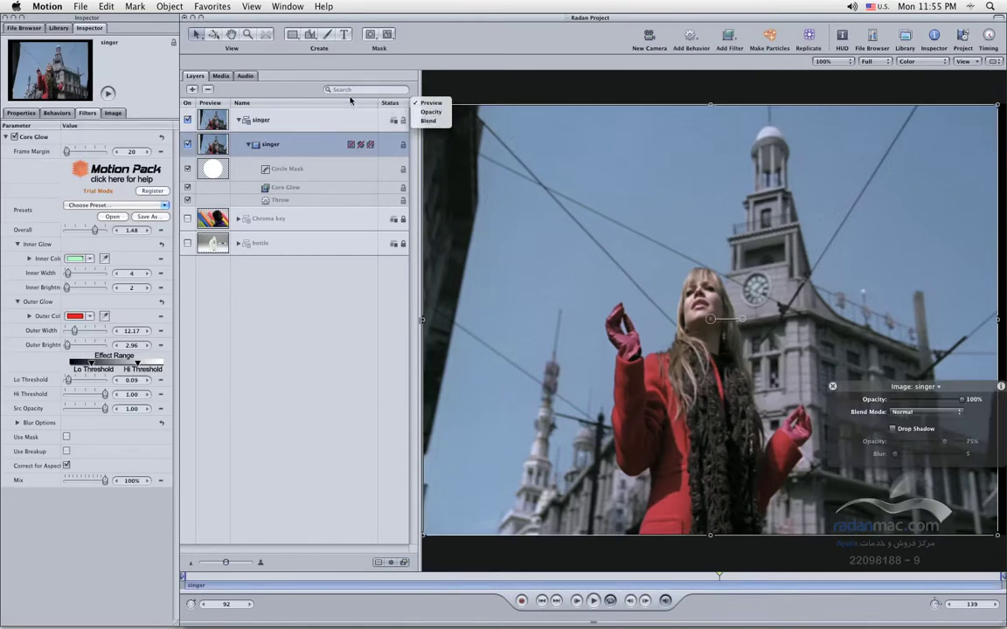
click(390, 106)
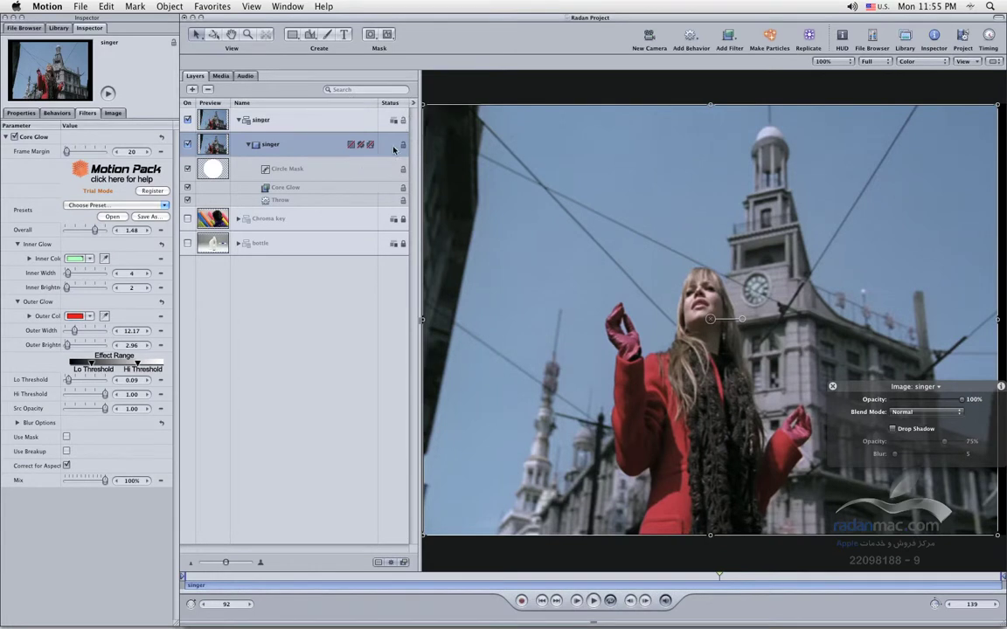
click(414, 104)
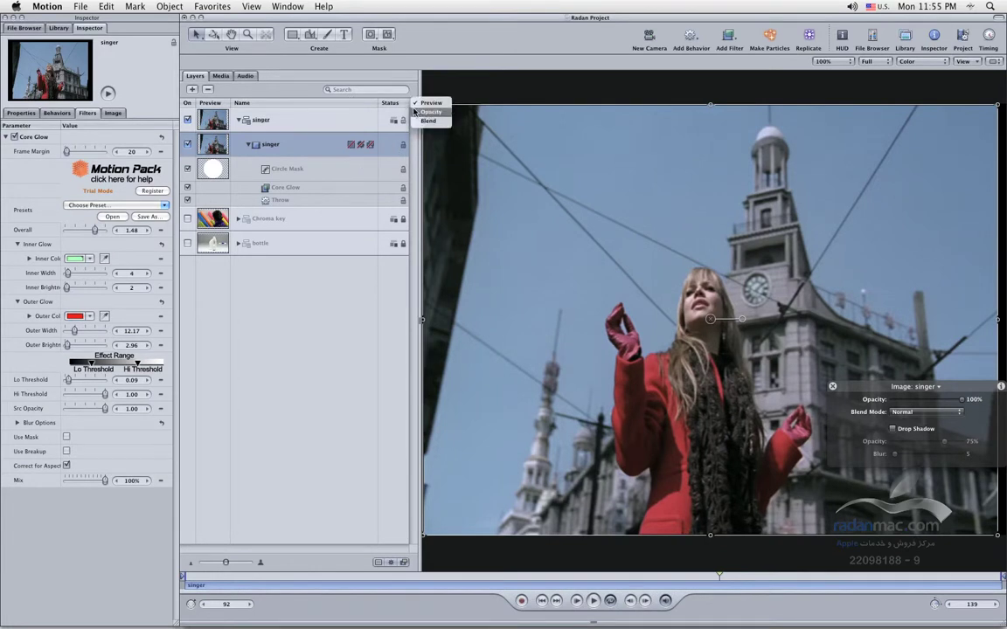
click(430, 111)
click(415, 104)
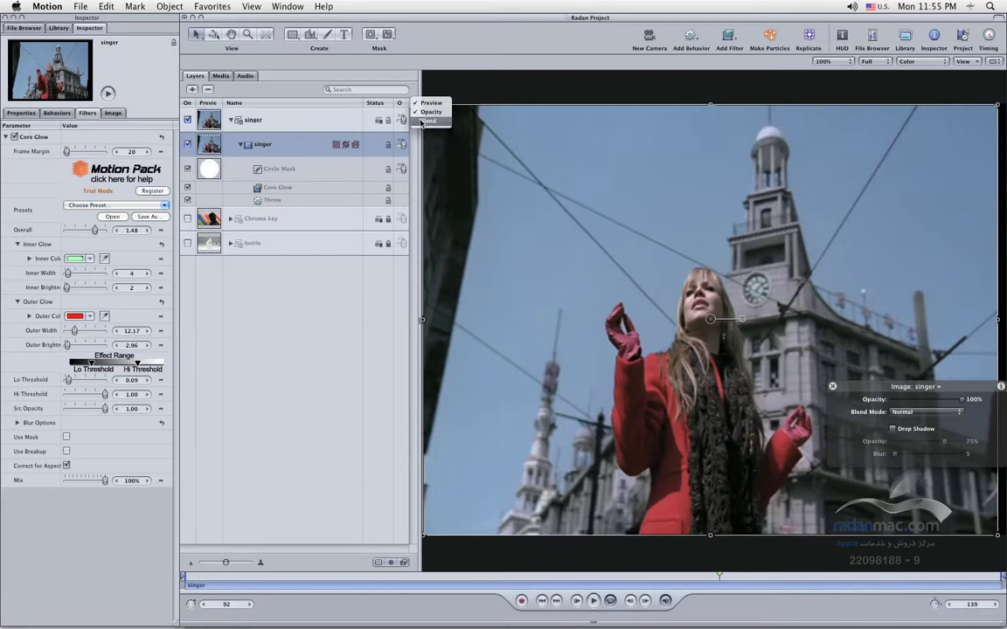
click(428, 121)
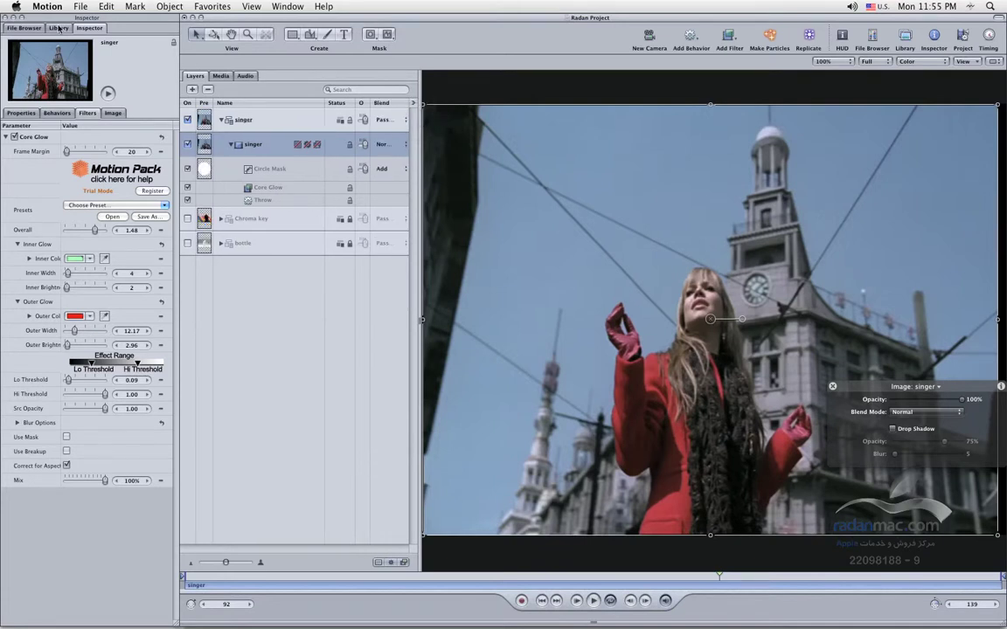
- Close the Inspector window and enlarge the project window to fill the screen
click(5, 17)
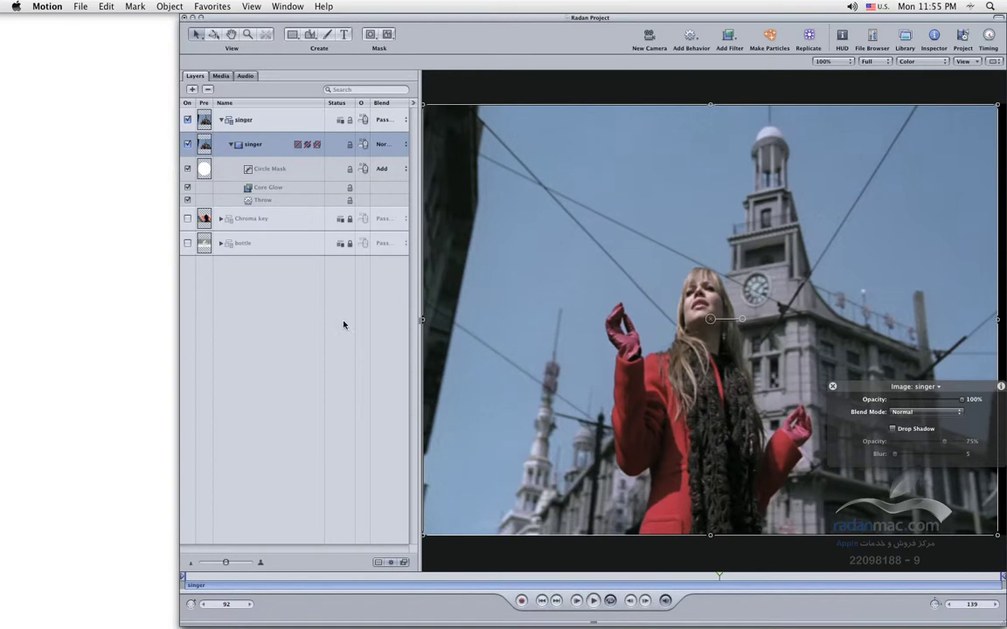
drag(301, 17, 165, 17)
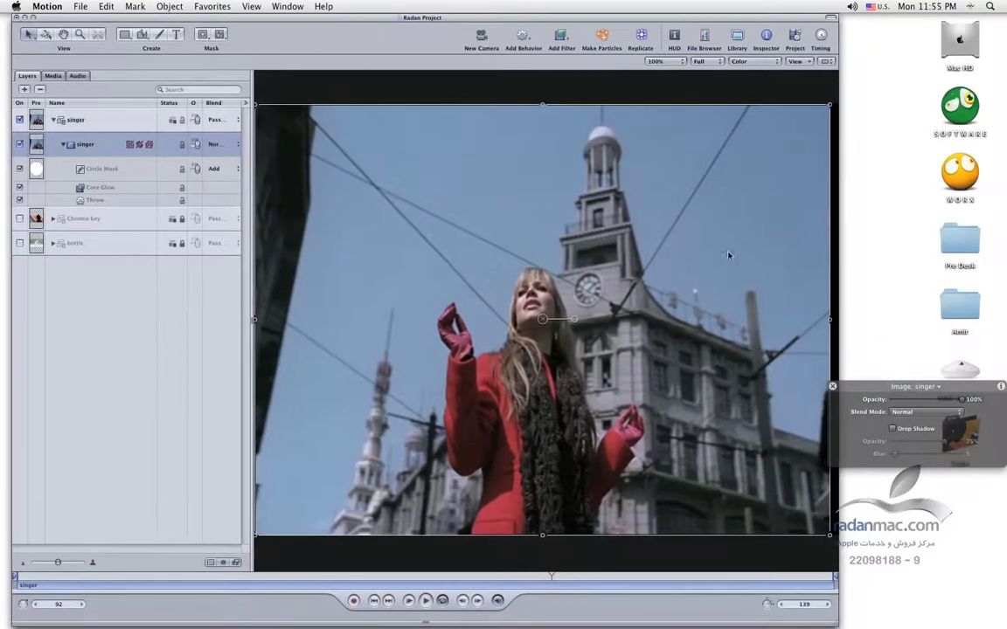
click(28, 18)
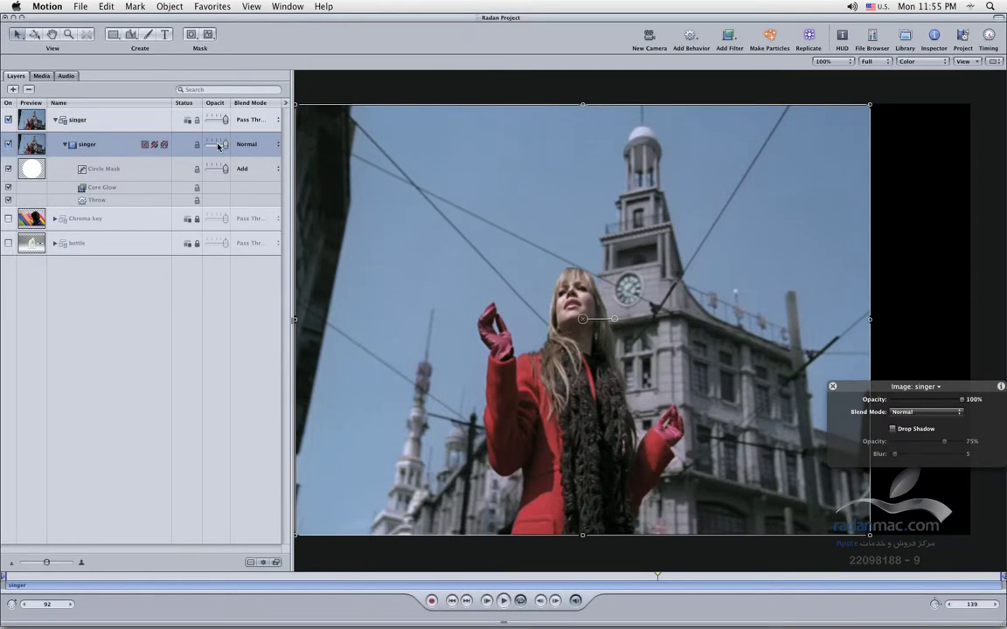
- Try 37% opacity on the singer image layer, restore it to 100%, and review the available blend modes
mouse_move(219, 147)
mouse_down()
mouse_move(206, 147)
mouse_move(226, 146)
mouse_up()
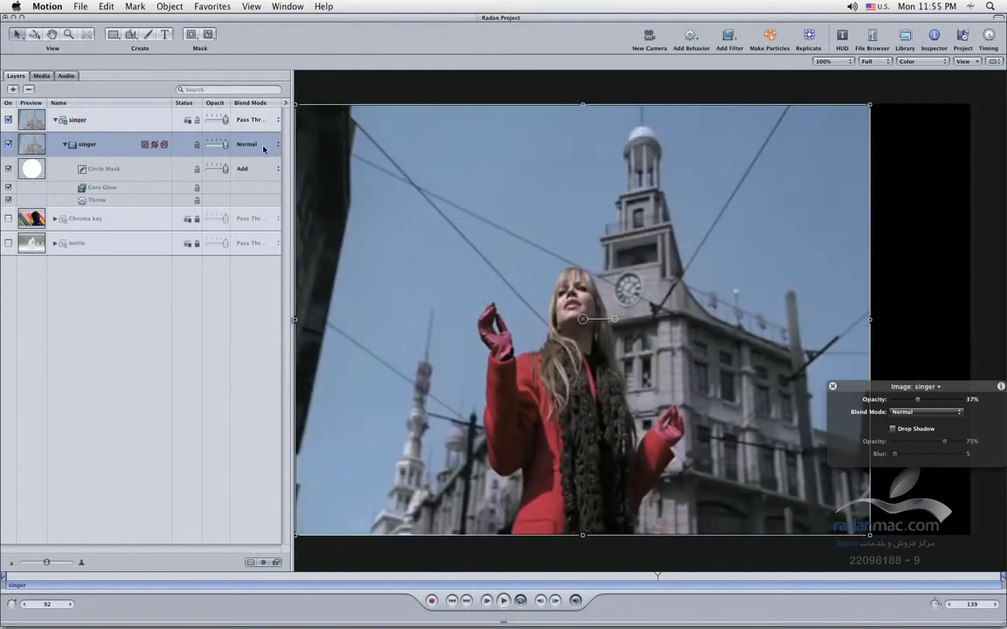
click(273, 145)
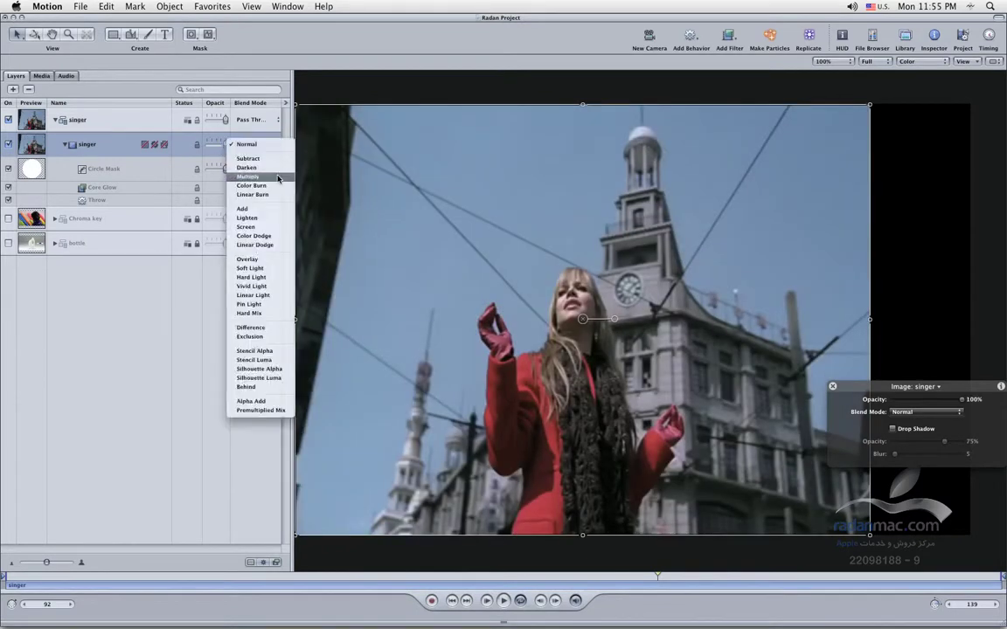
click(181, 305)
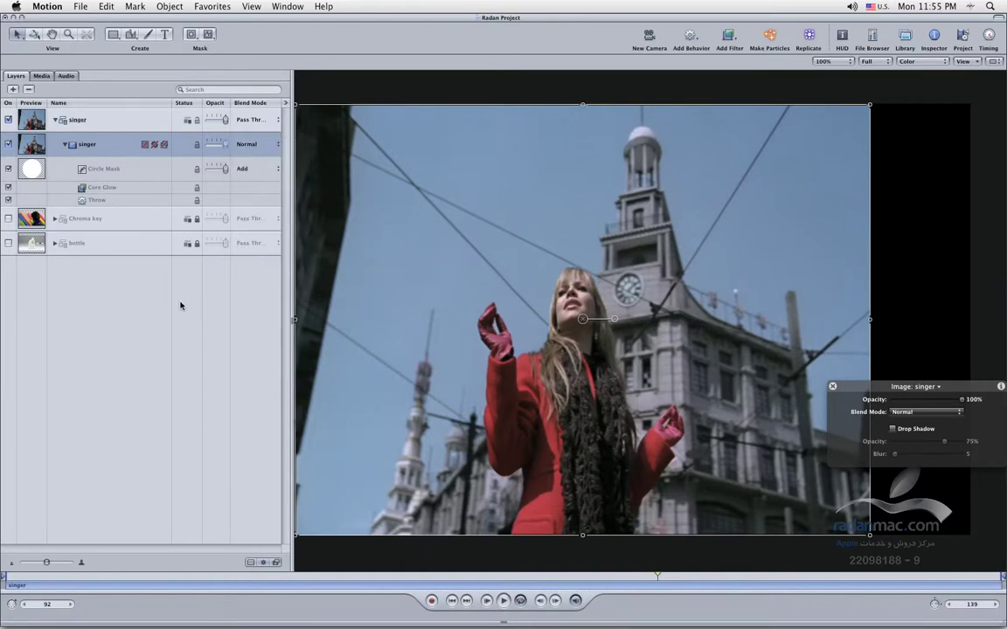
- Make the Chroma key group visible and shift the singer image slightly to the right in the canvas
click(7, 219)
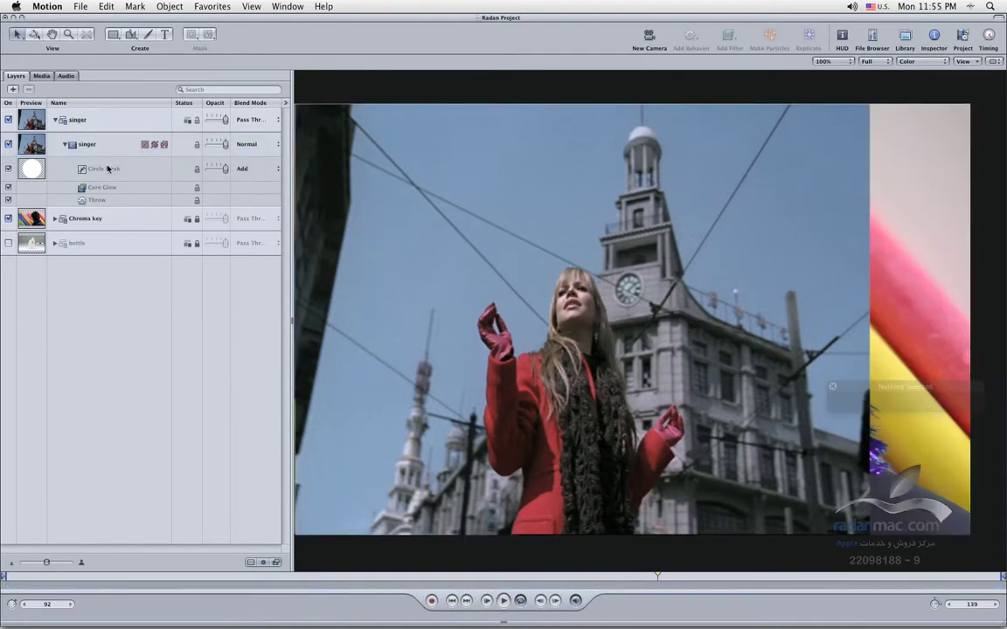
click(98, 146)
drag(475, 262, 516, 258)
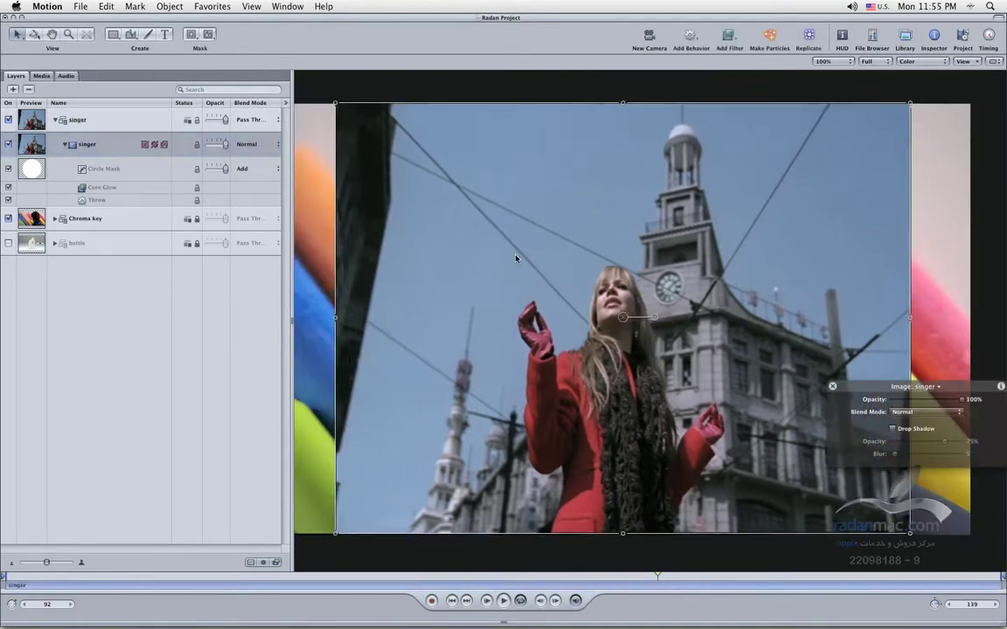
- Try the Overlay and Add blend modes on the singer image layer, and return it to Normal
click(250, 144)
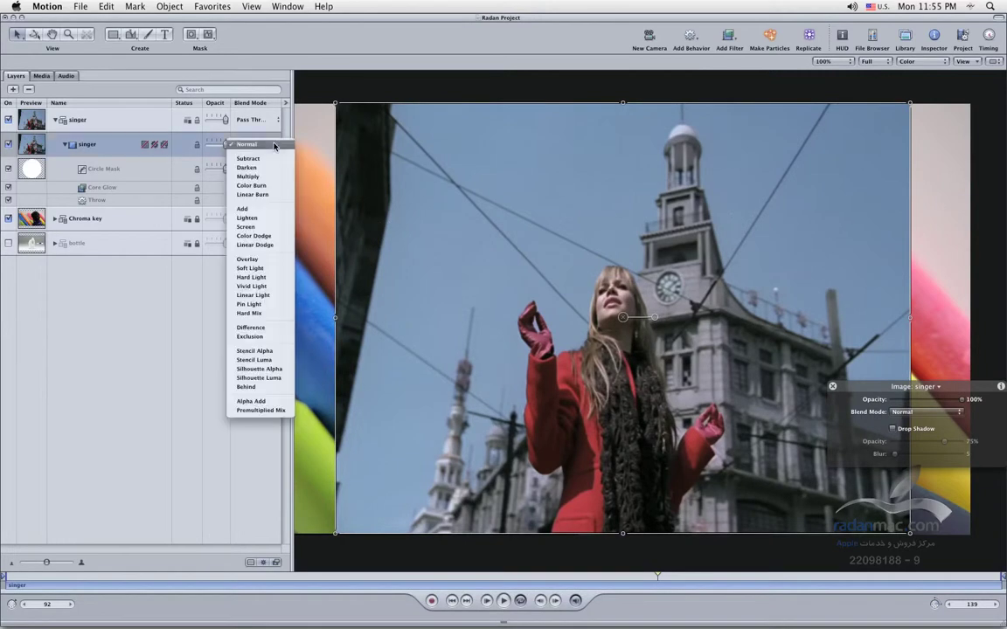
click(259, 259)
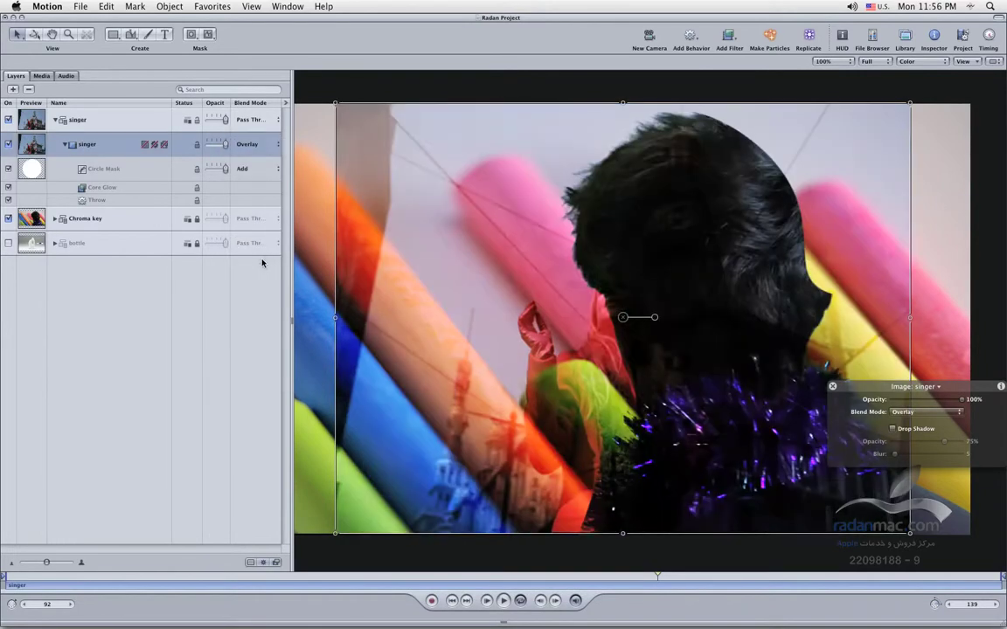
click(267, 145)
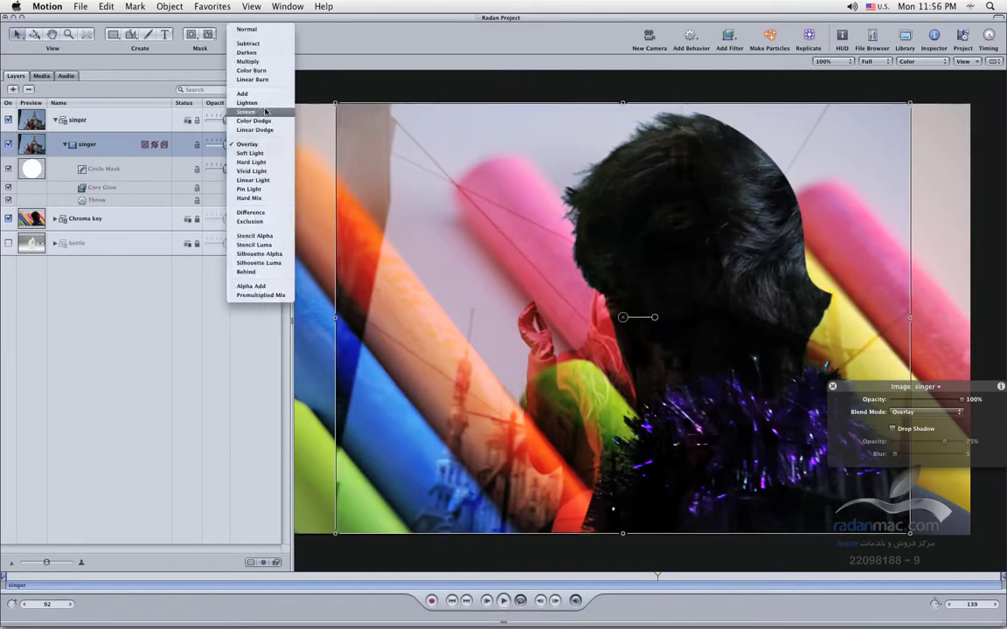
click(262, 105)
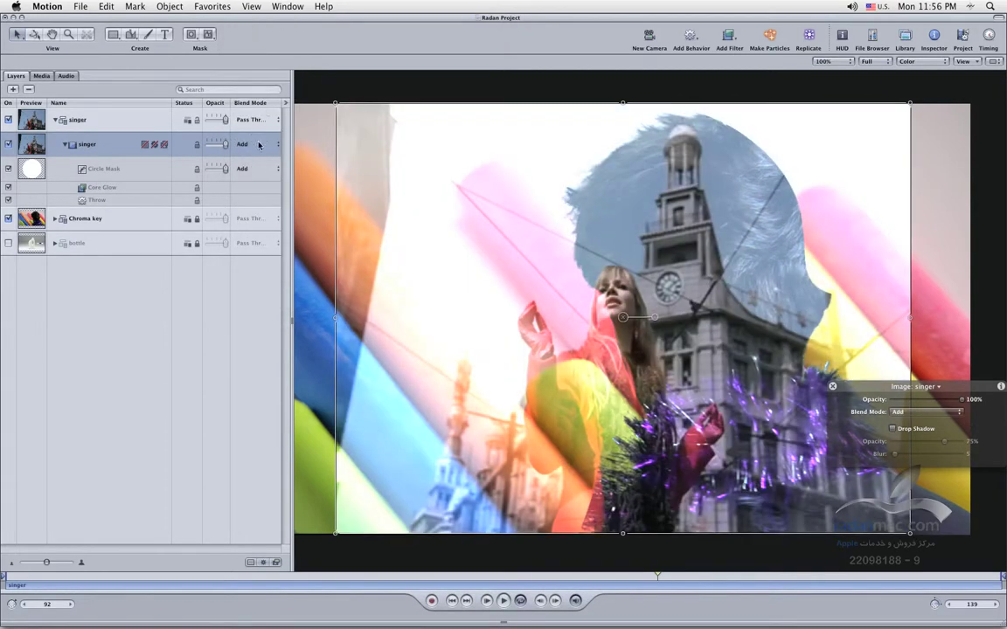
click(259, 145)
click(258, 79)
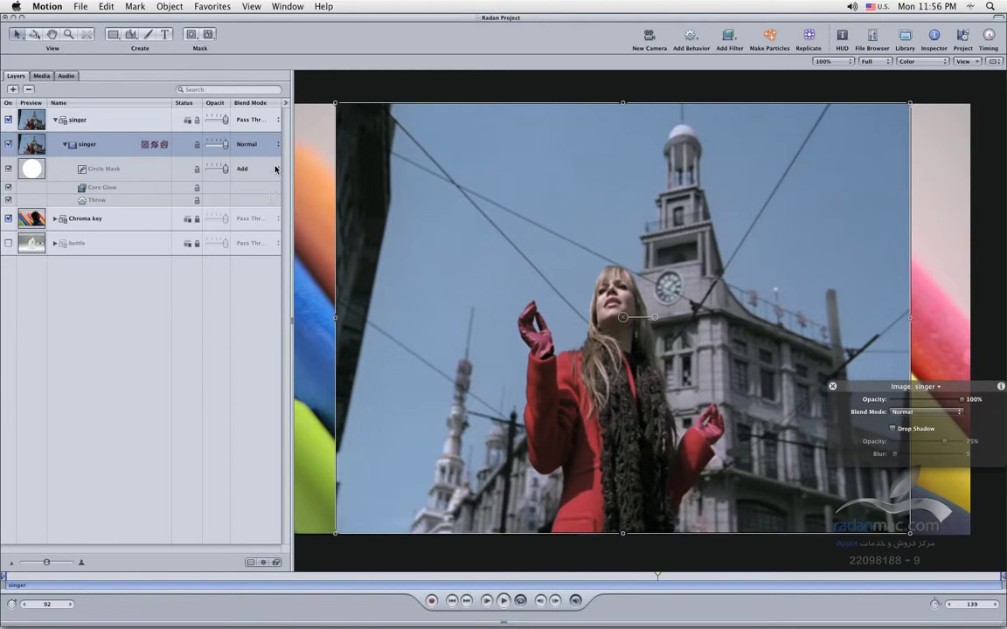
- Enable the singer image layer's mask and try the Circle Mask's Subtract and Replace modes, ending on Intersect
click(247, 168)
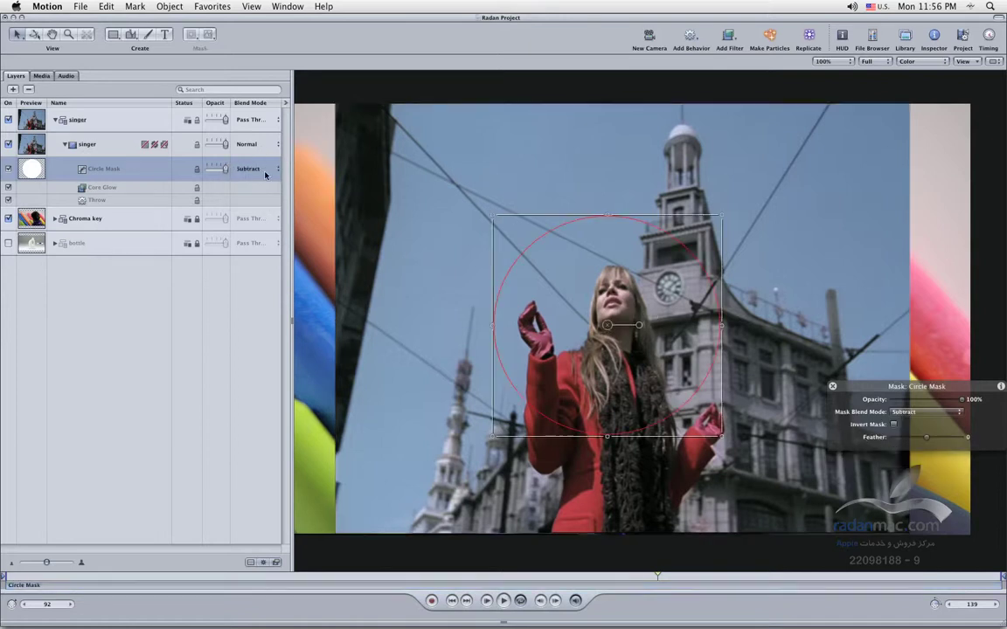
click(246, 168)
click(237, 159)
click(246, 169)
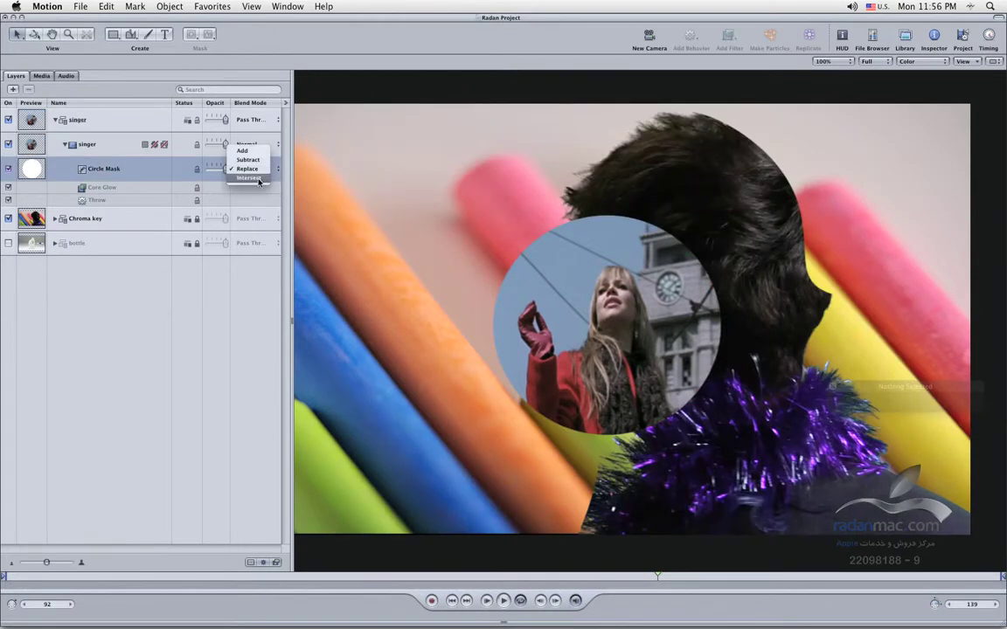
click(249, 177)
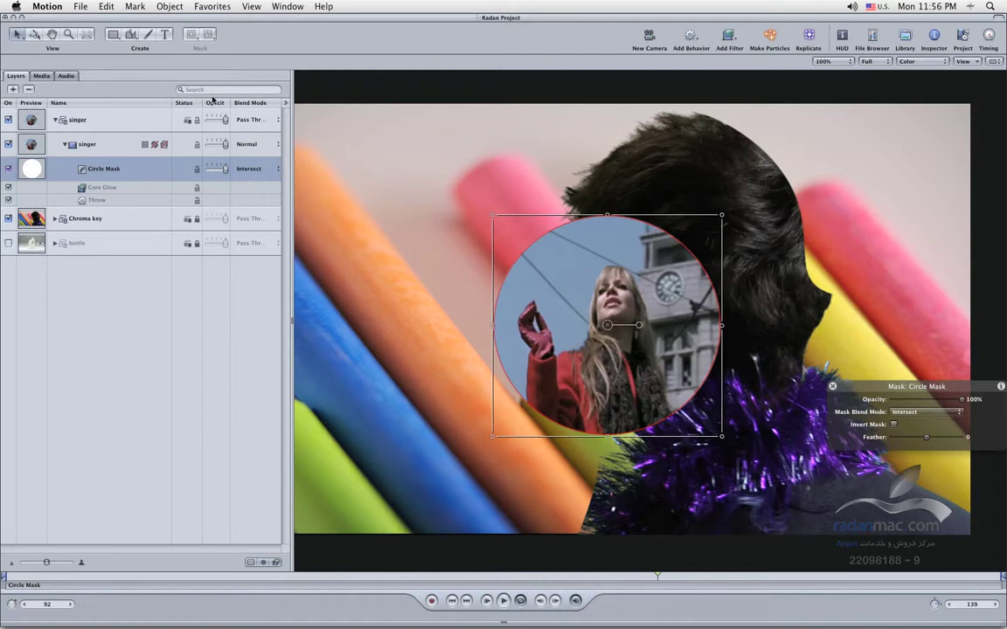
- Draw a second circle mask on the singer image layer, overlapping the upper-left part of the existing mask
double_click(108, 169)
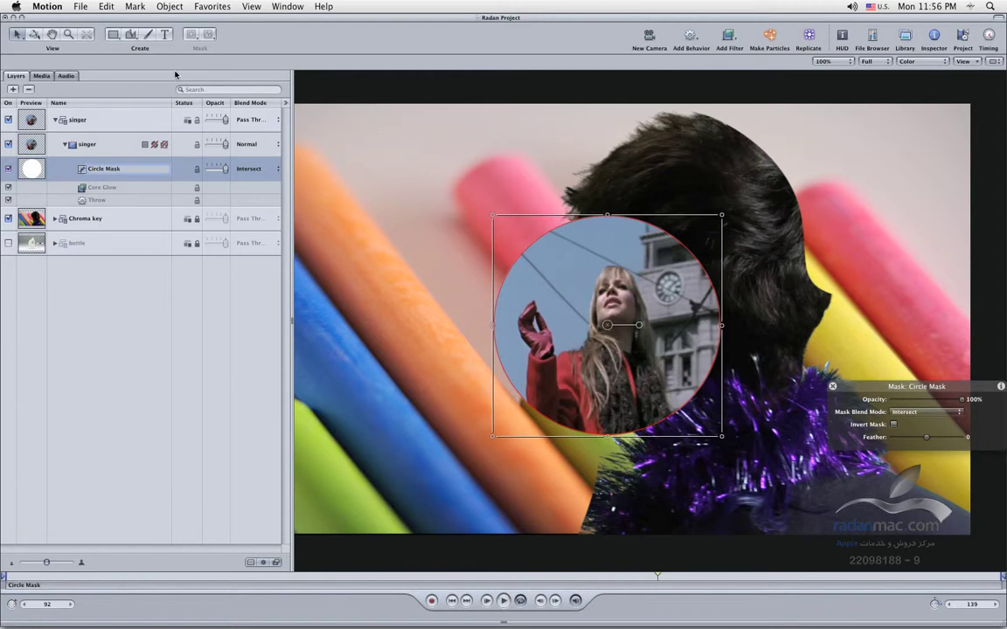
click(88, 140)
click(191, 35)
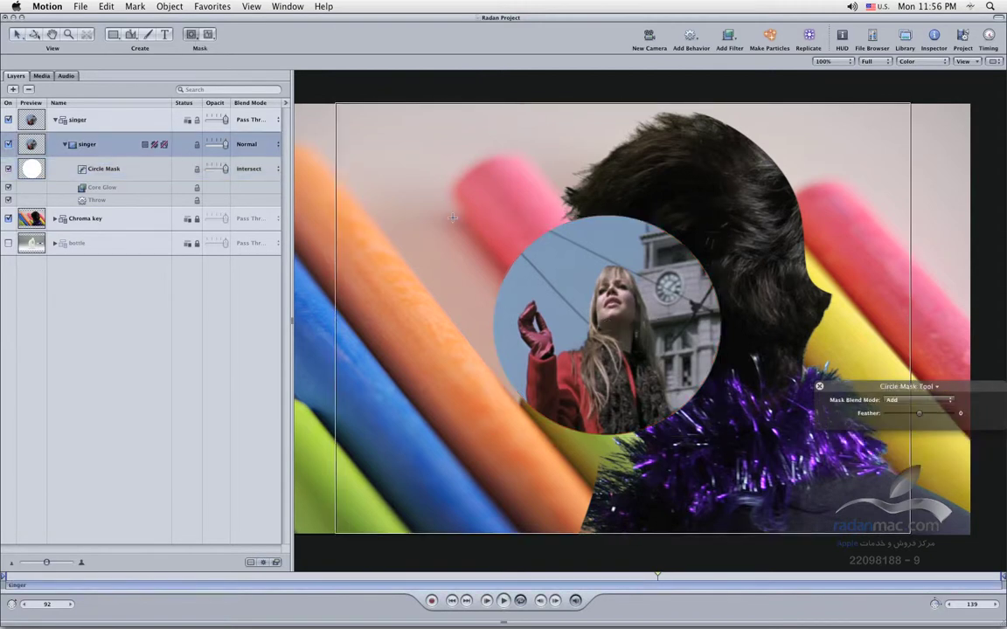
drag(448, 198, 600, 374)
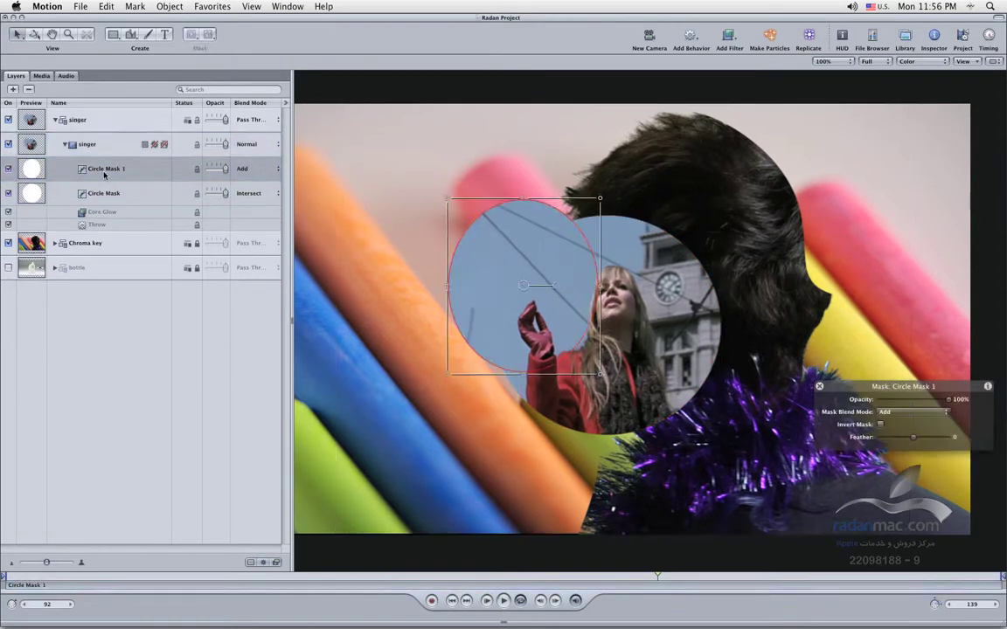
- Try the Intersect blend mode on the second circle mask and return it to Add
click(247, 178)
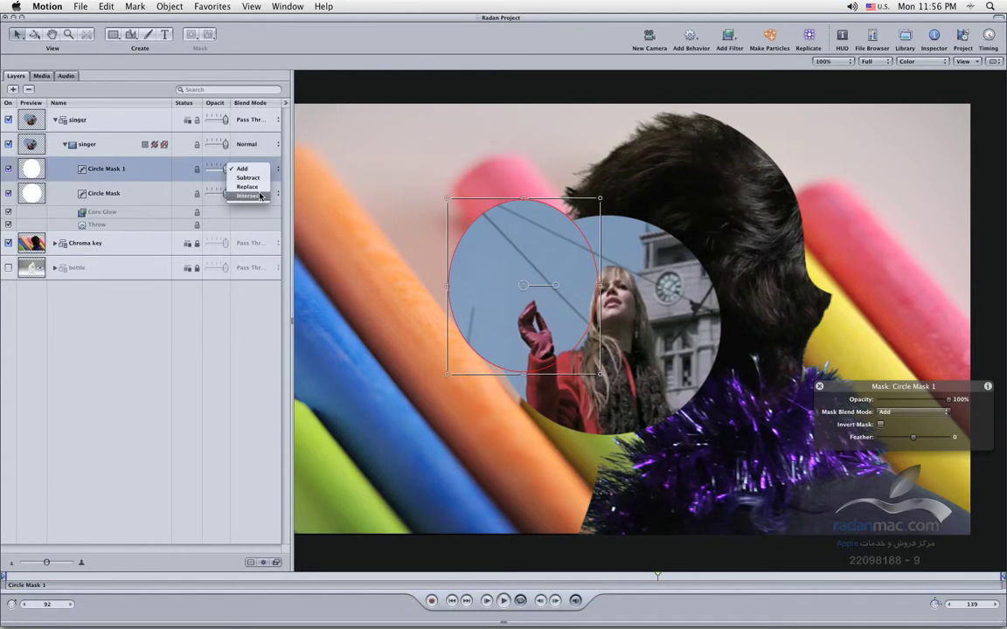
click(236, 188)
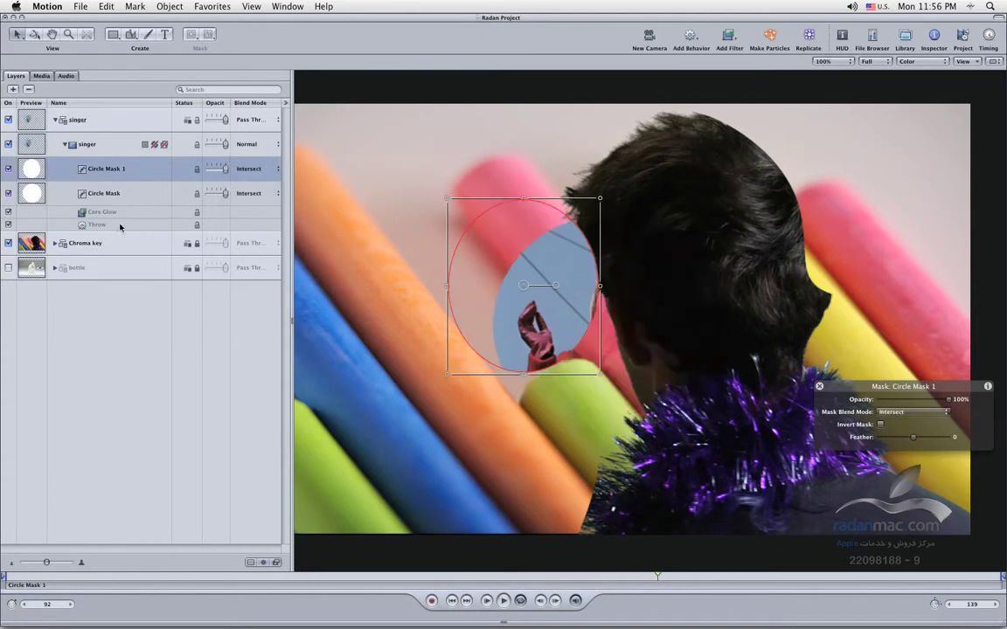
click(280, 168)
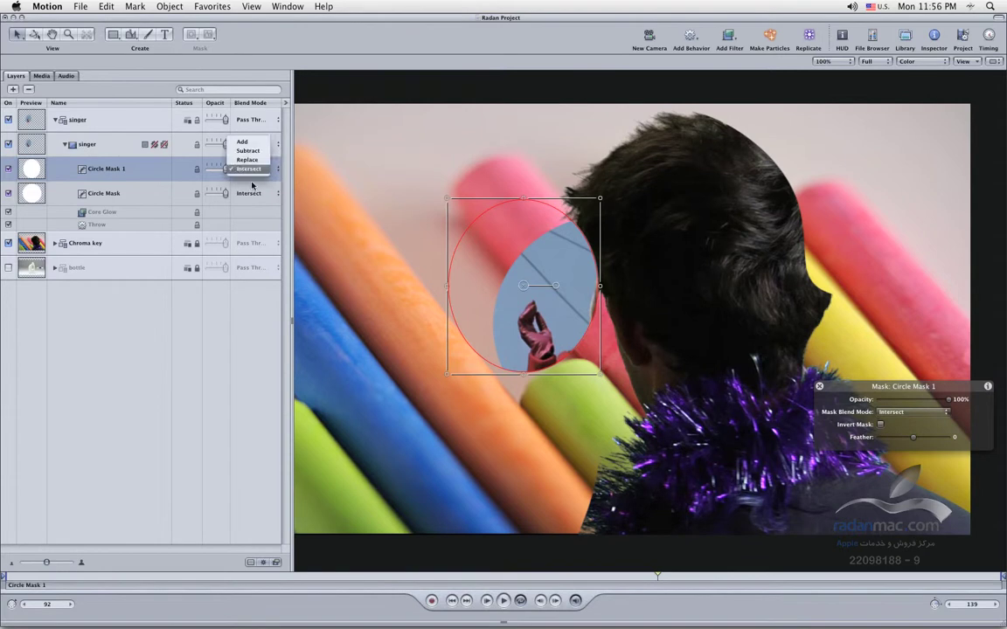
click(243, 142)
- Set the original Circle Mask's blend mode to Add, delete the second circle mask, and select the original
click(275, 193)
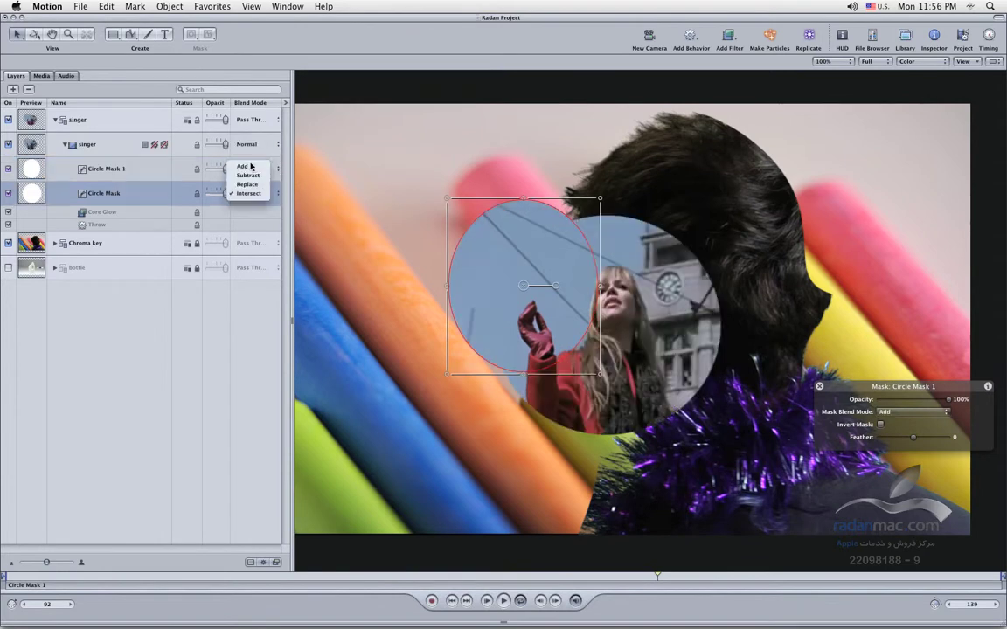
click(245, 166)
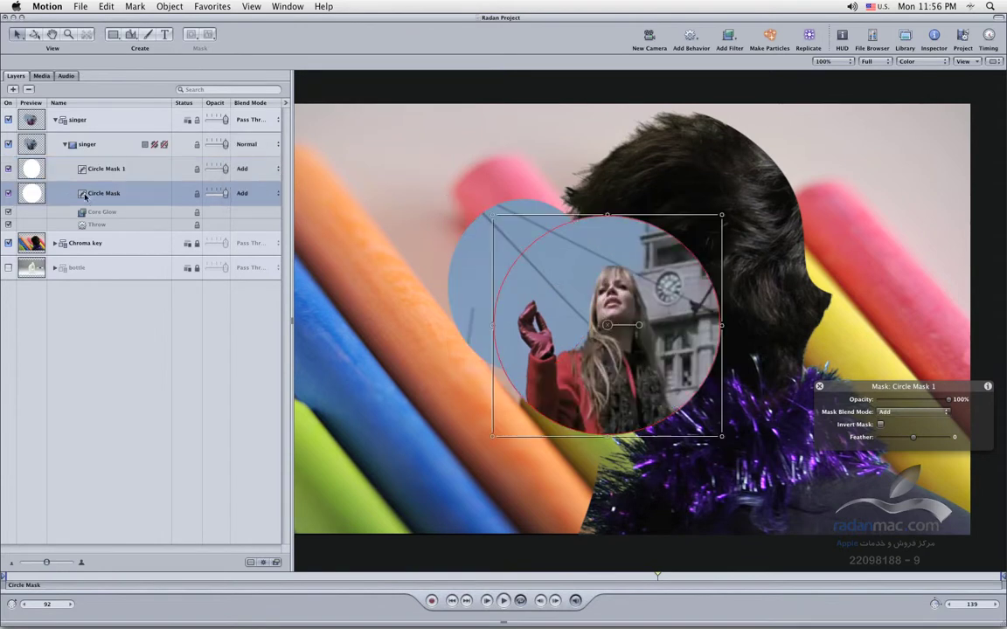
click(129, 171)
key(Delete)
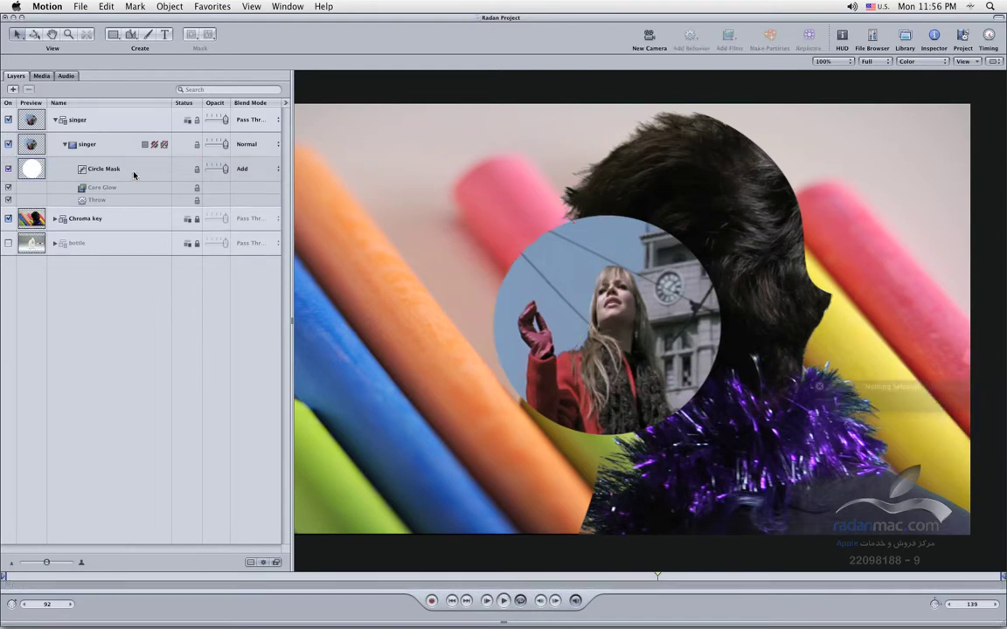
click(138, 166)
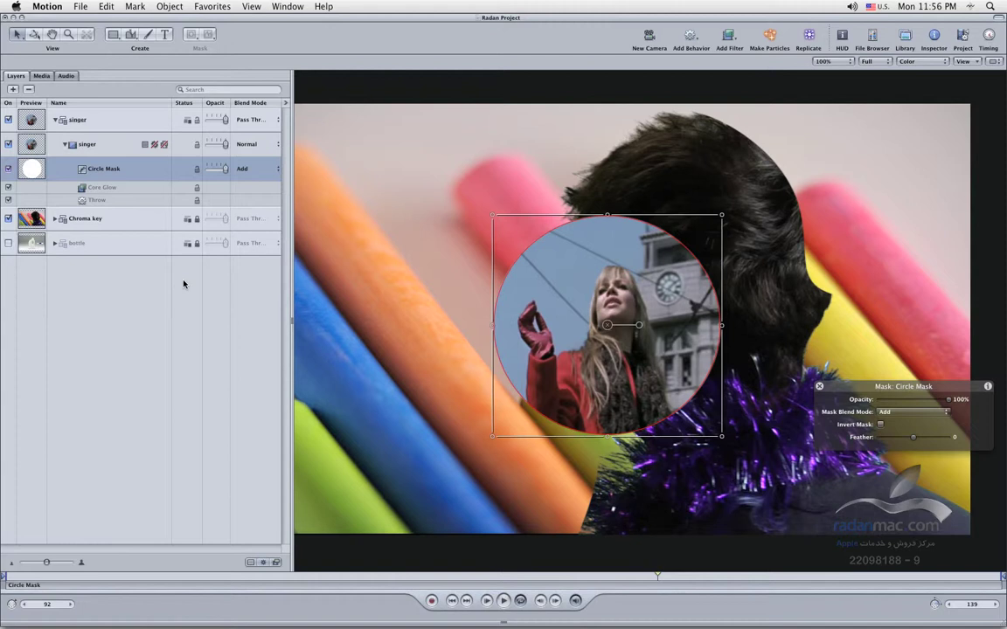
- Slightly reduce the layer row height, hide the Opacity and Blend Mode columns, and adjust the Status column width
mouse_move(47, 563)
mouse_down()
mouse_move(75, 563)
mouse_move(44, 563)
mouse_up()
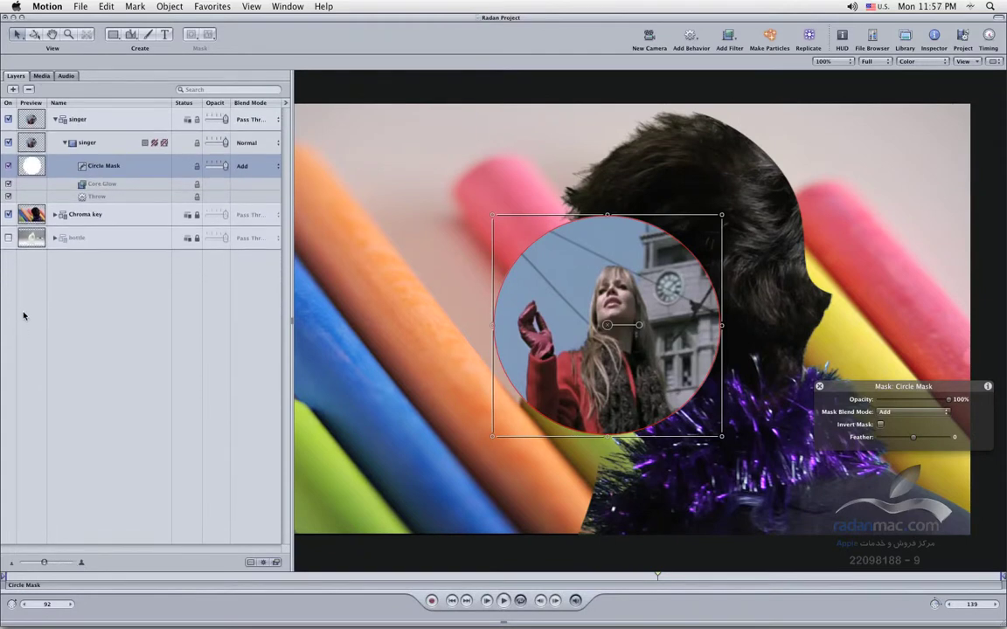
click(285, 103)
click(303, 112)
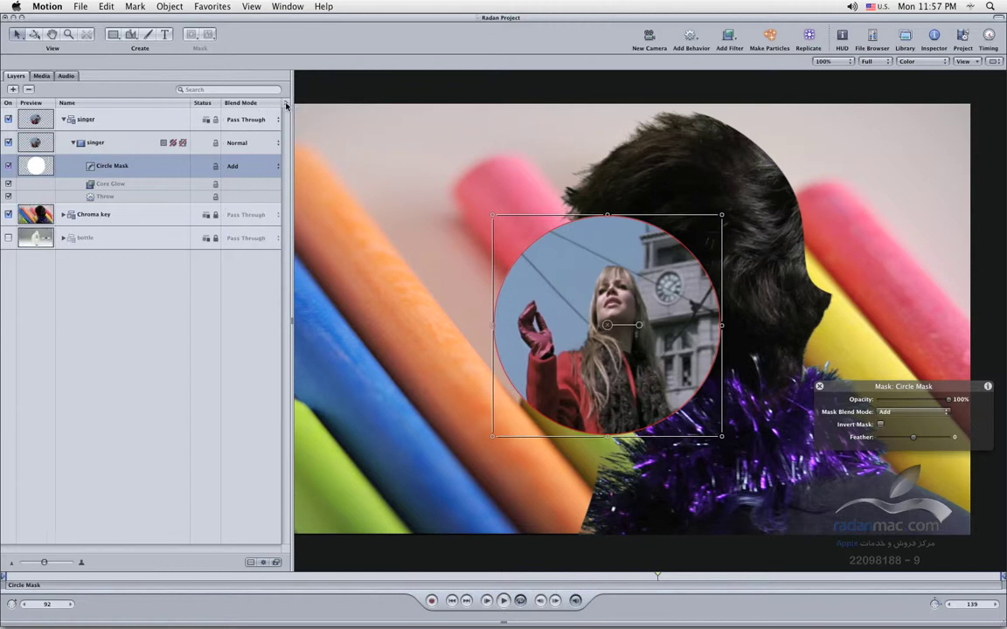
click(300, 121)
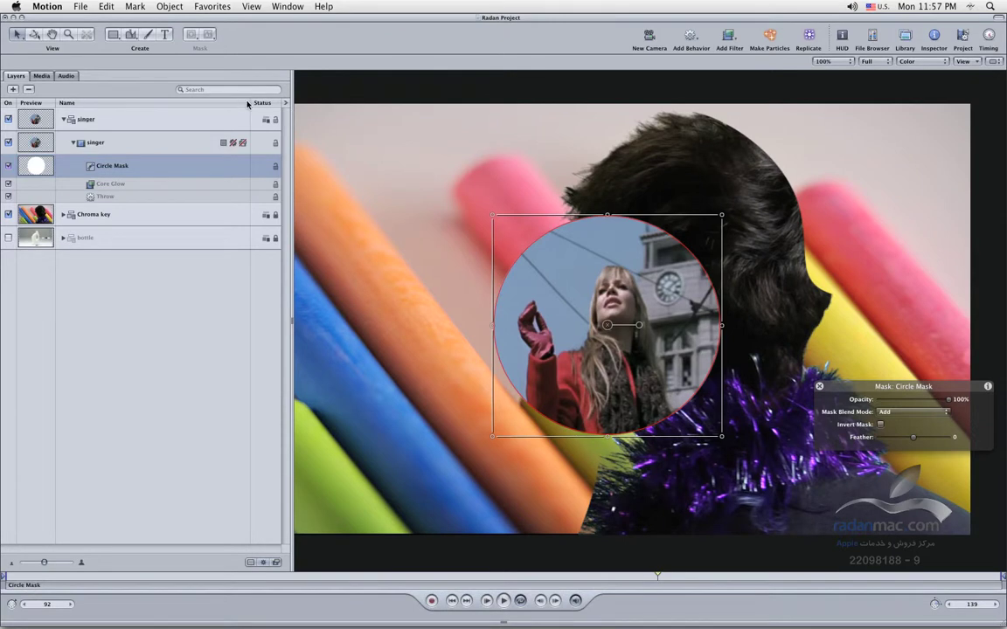
mouse_move(249, 103)
mouse_down()
mouse_move(218, 103)
mouse_move(247, 103)
mouse_up()
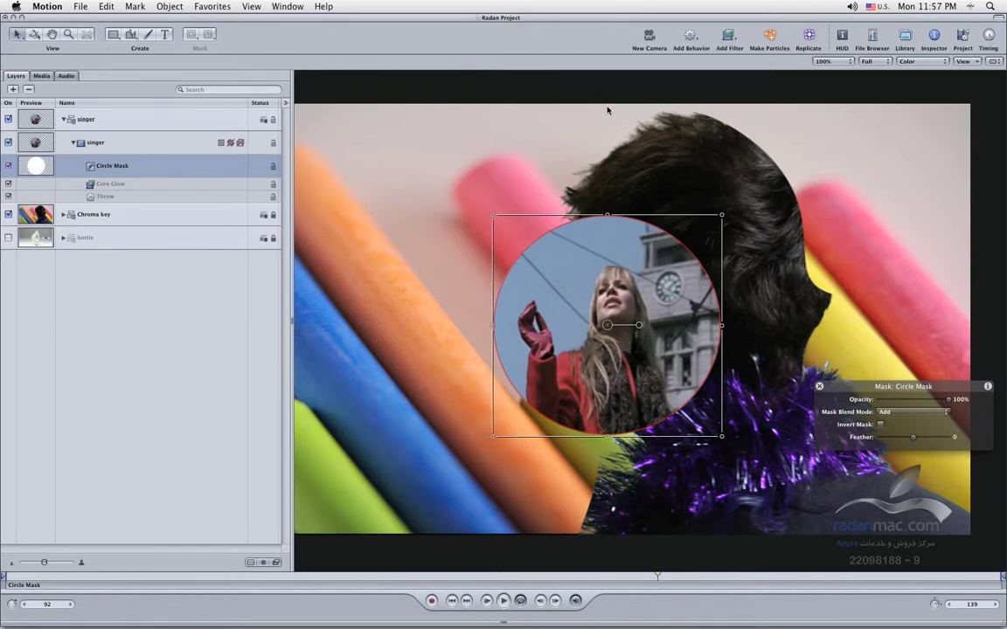
- Add a new camera, switching the 2D groups to 3D, and orbit it around the scene
click(649, 39)
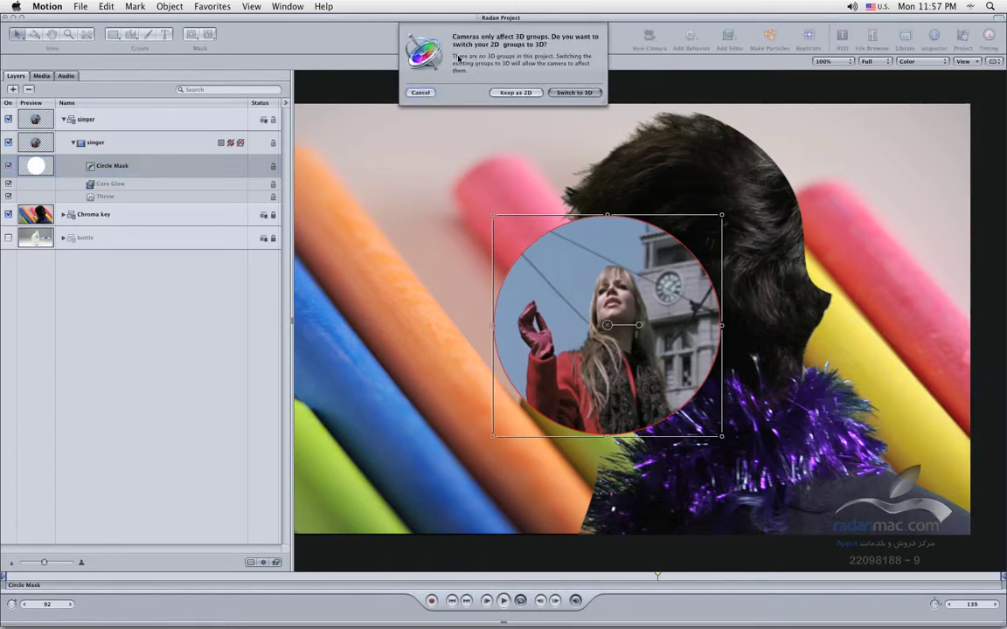
click(575, 93)
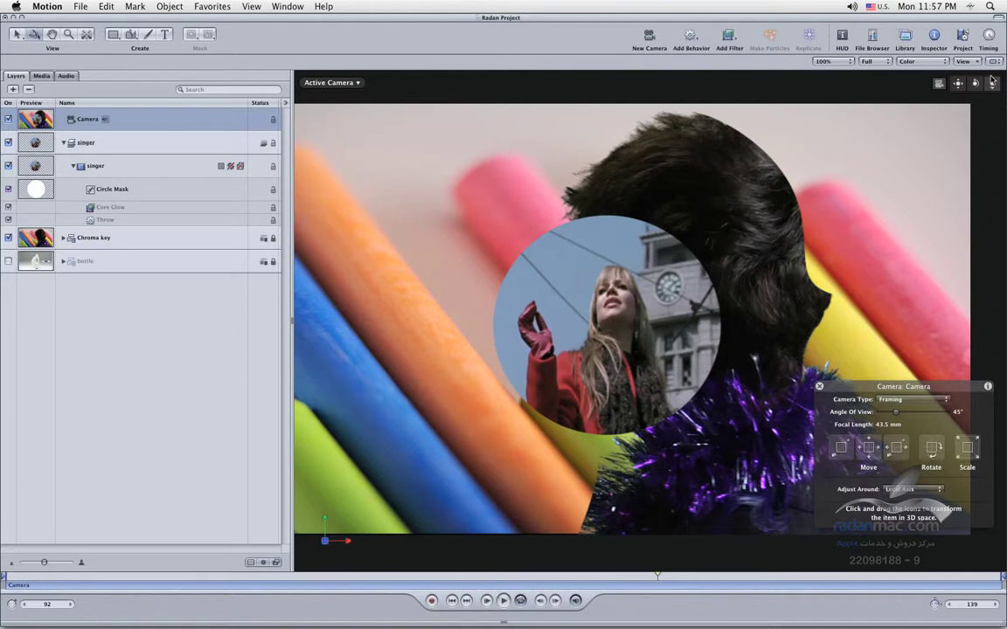
drag(976, 84, 993, 86)
- Select the singer image, move it up and to the right in the 3D scene, and orbit the camera again
click(601, 322)
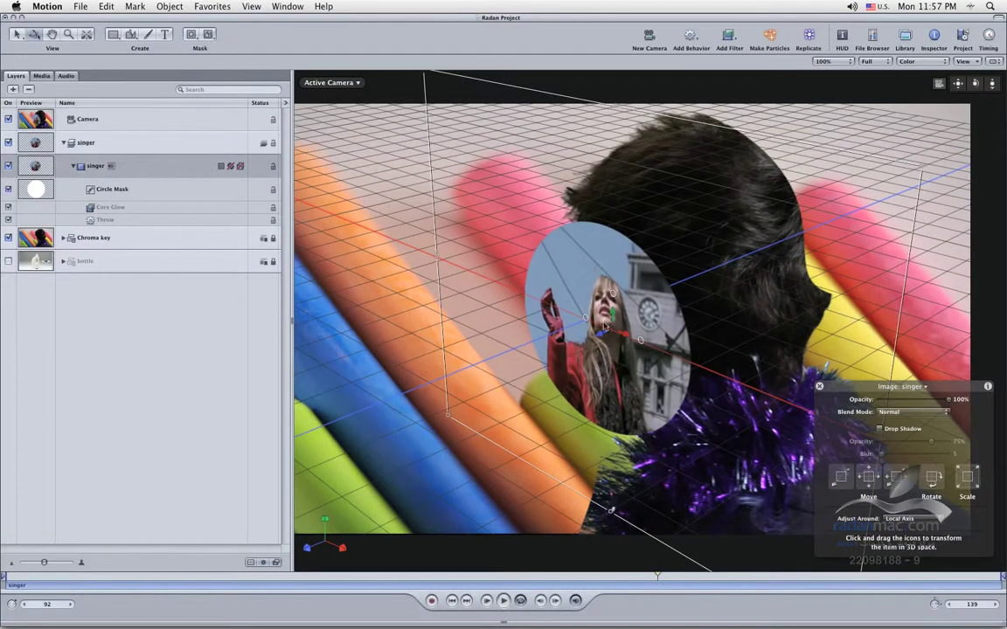
mouse_move(601, 321)
mouse_down()
mouse_move(577, 337)
mouse_move(603, 325)
mouse_up()
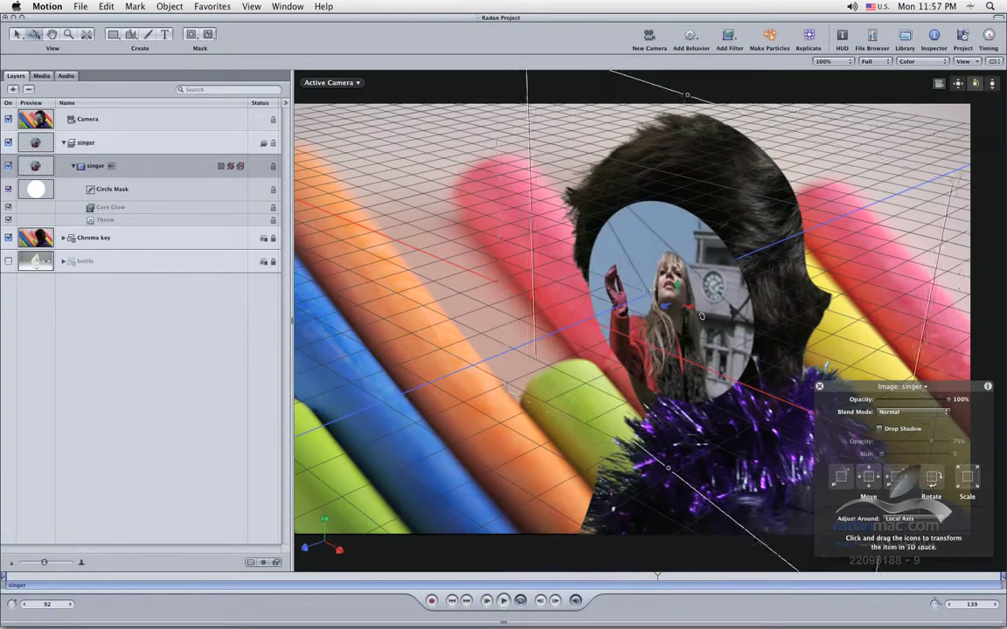
key(super+shift+f)
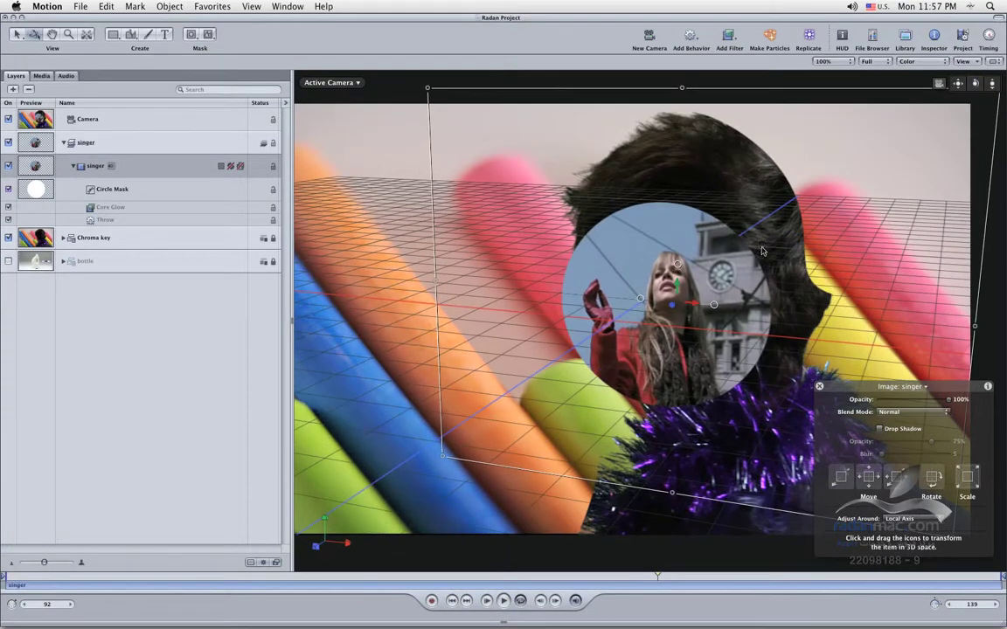
- Orbit the camera to a steeper angle, shift the singer image slightly to the left in 3D space, and clear the selection
drag(958, 83, 985, 87)
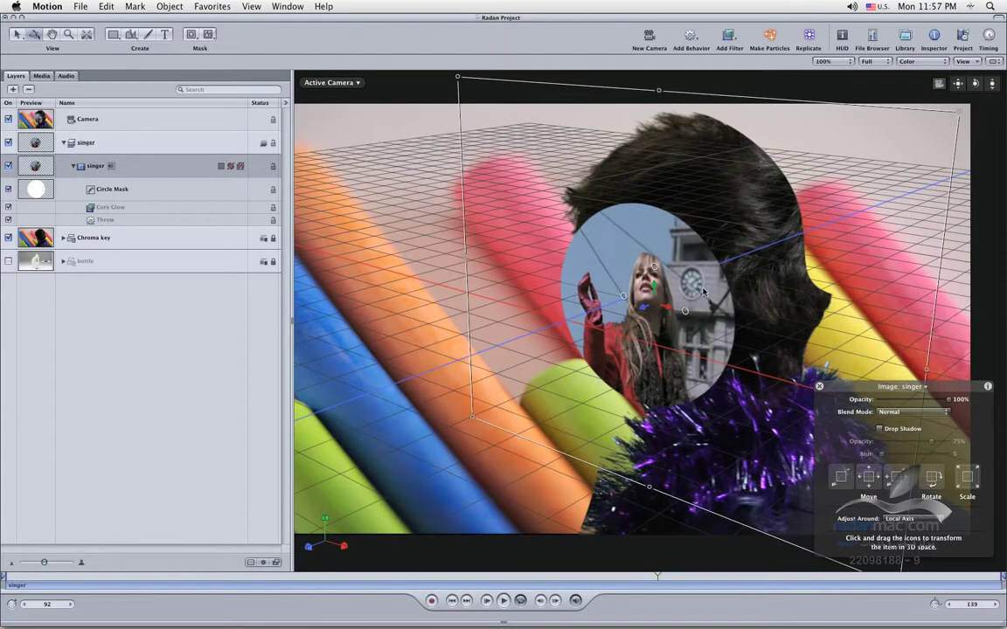
mouse_move(664, 309)
mouse_down()
mouse_move(645, 317)
mouse_move(675, 306)
mouse_up()
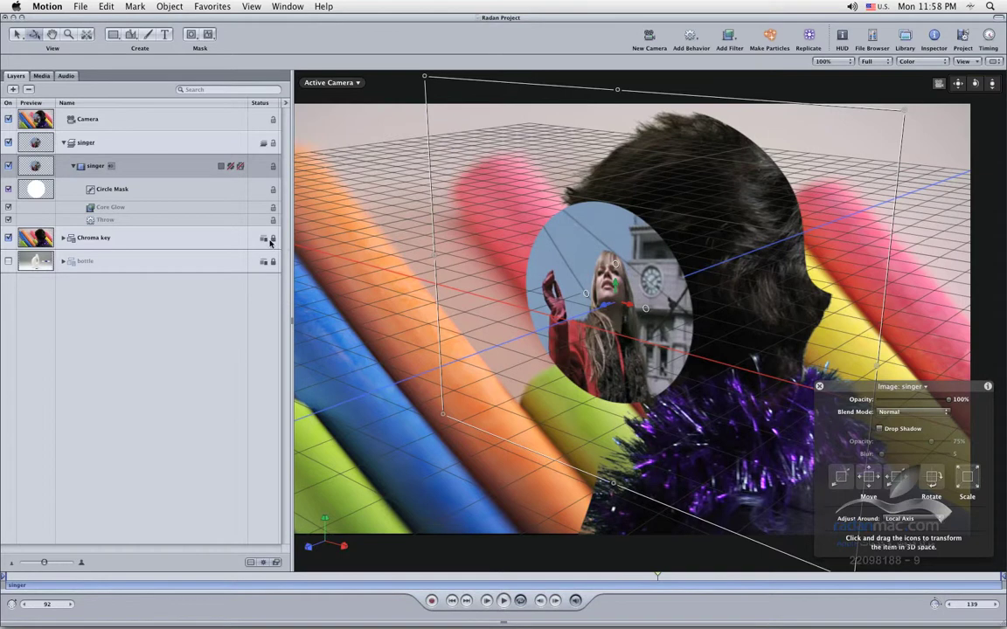
key(shift+super+a)
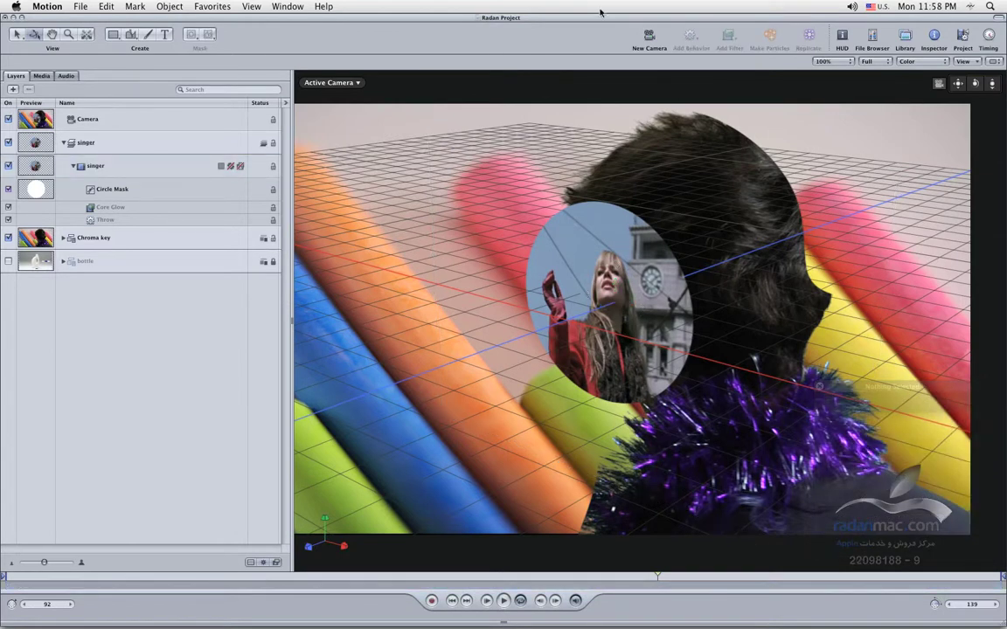
- Switch the Chroma key group from 2D to 3D and push it back in depth behind the singer image, checking with a camera orbit
click(264, 239)
click(339, 250)
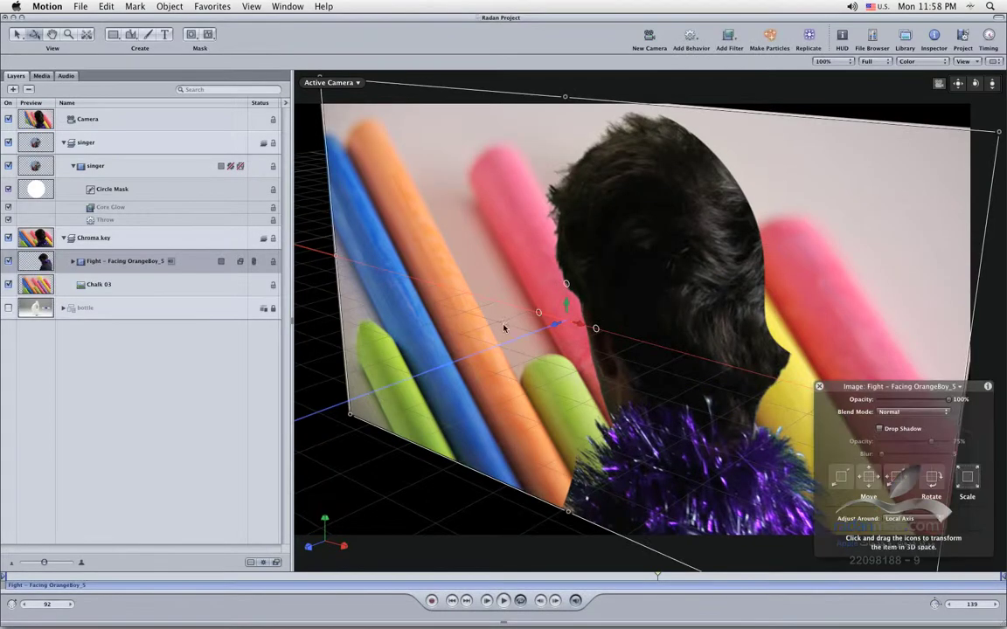
click(108, 241)
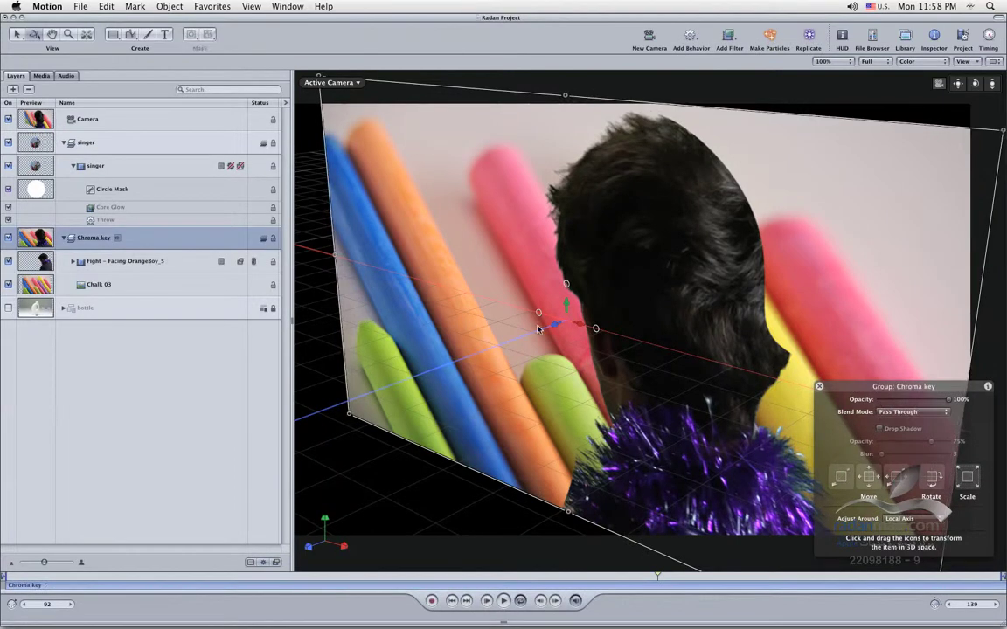
drag(553, 330, 665, 281)
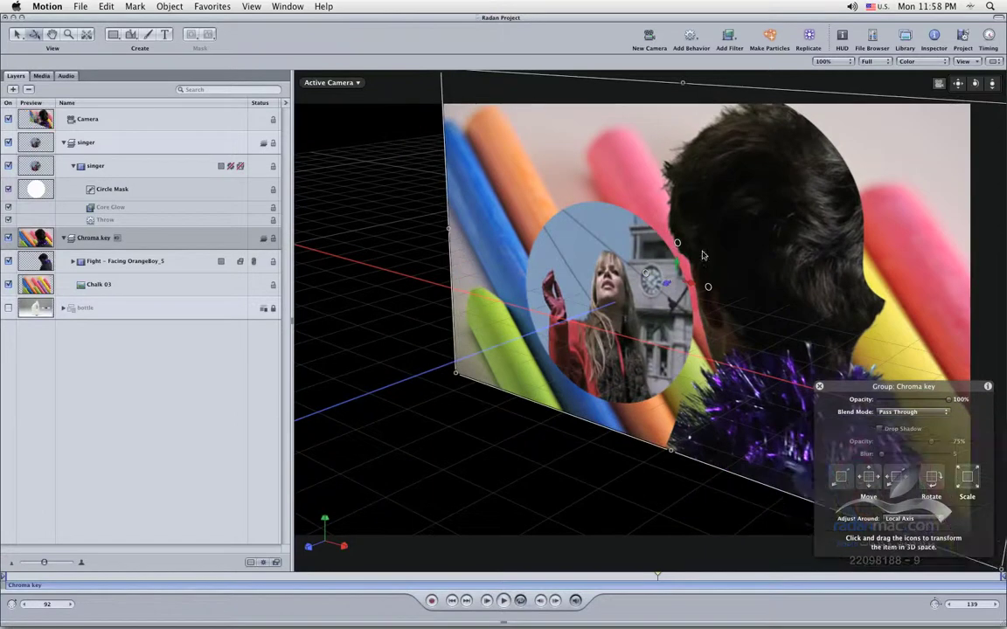
drag(955, 93, 822, 116)
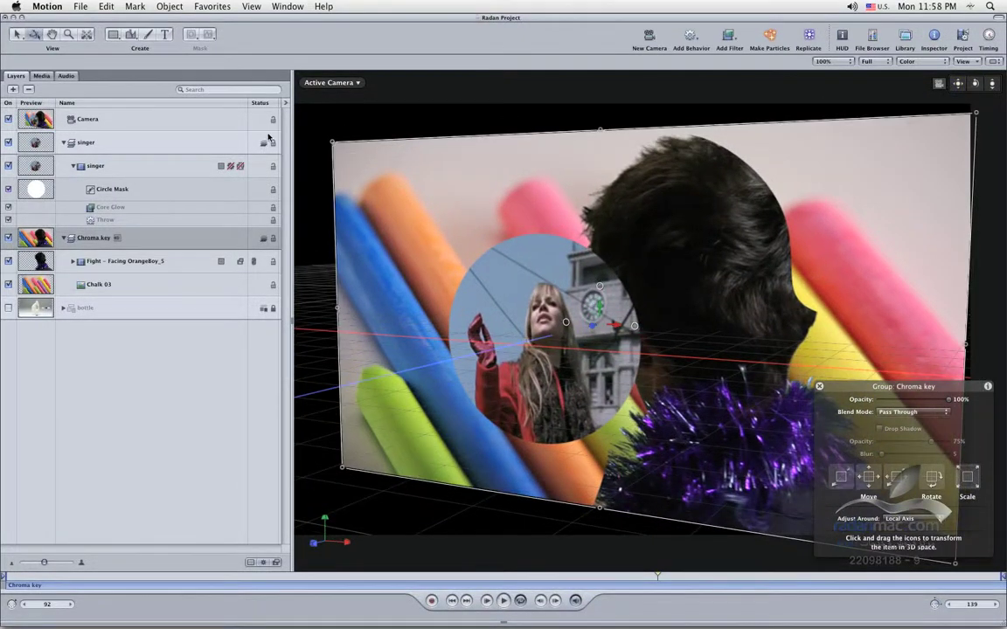